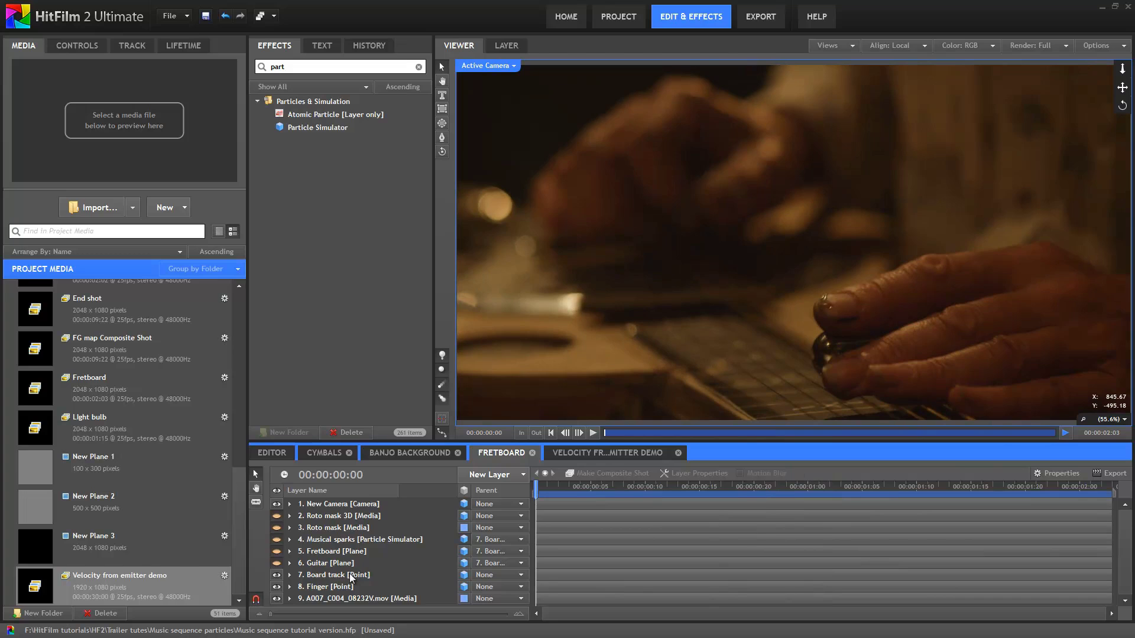
- Show both the Board track and Finger tracking points over the hand, then move to frame 1
left_click(351, 578)
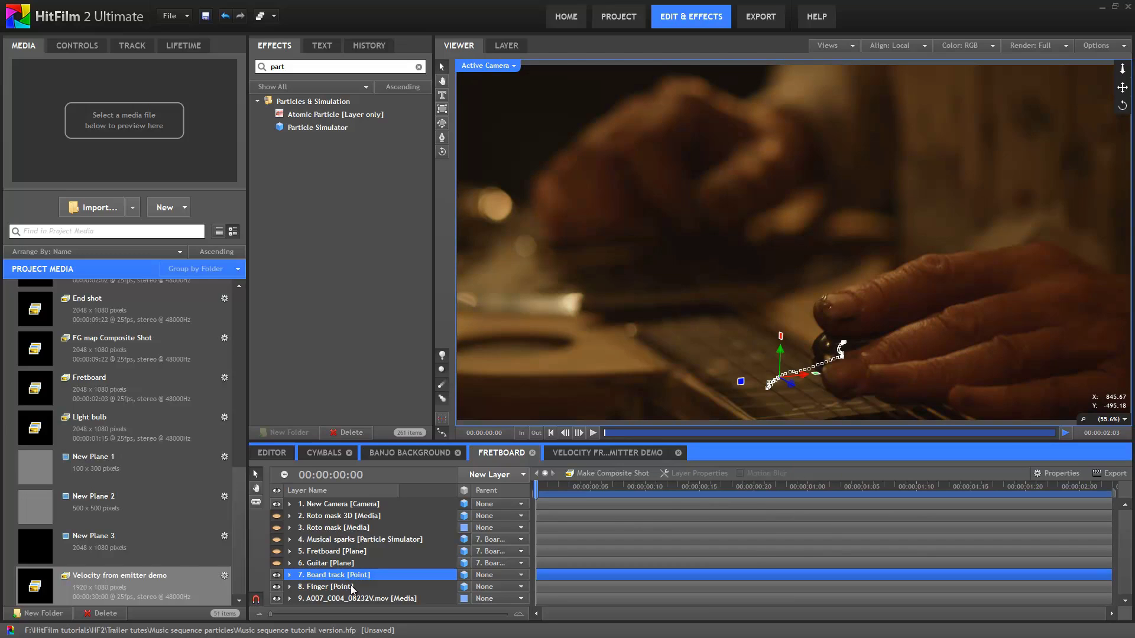
left_click(348, 588)
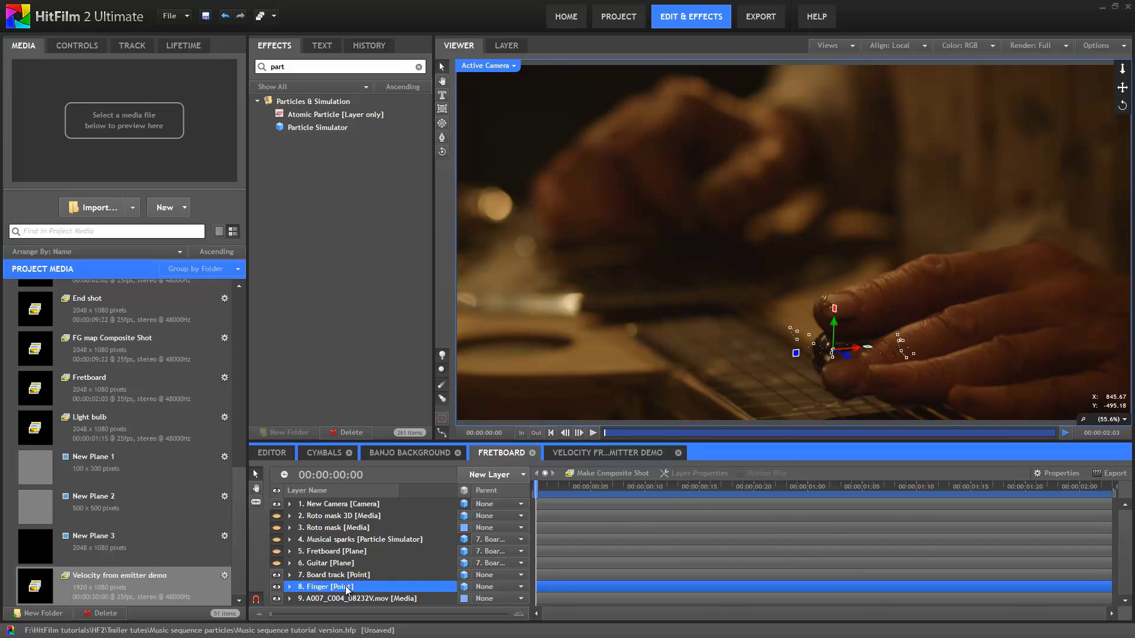
left_click(348, 577, "ctrl")
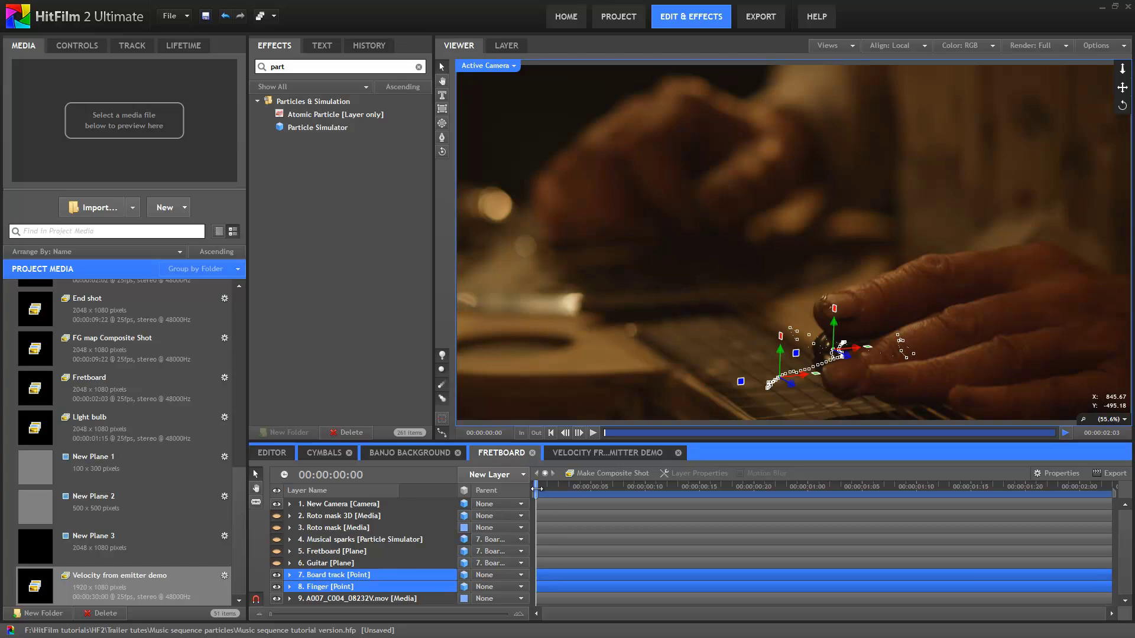
left_click_drag(545, 490, 317, 527)
- Select and unhide Musical sparks, preview its fingertip emitter to frame 20, then return to frame 3
left_click(317, 539)
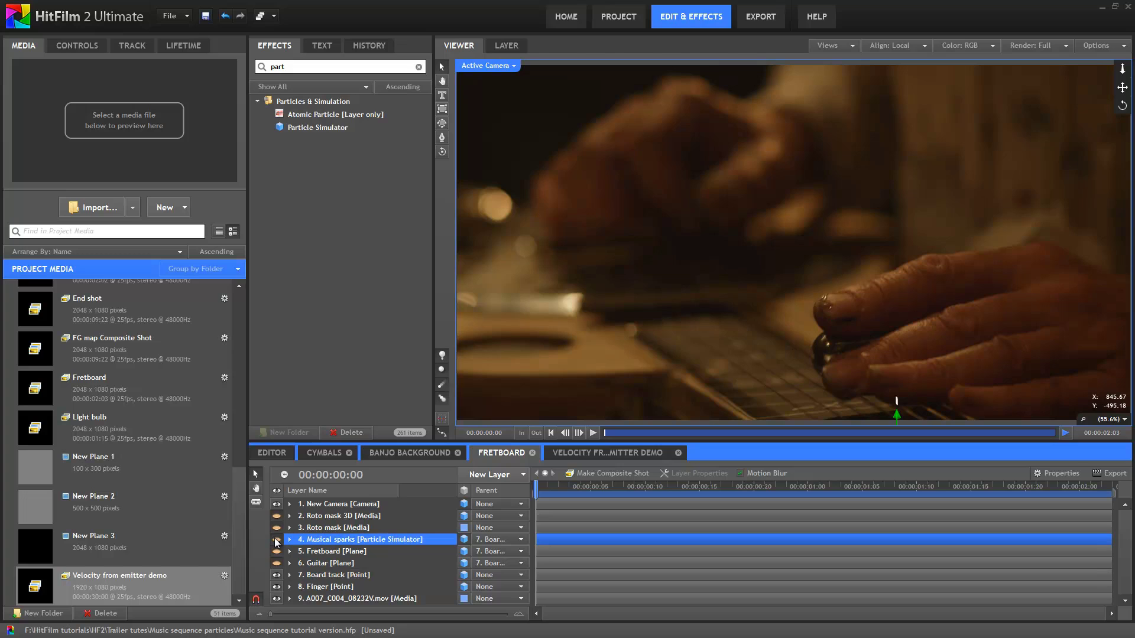
left_click(274, 538)
left_click_drag(721, 365, 688, 276)
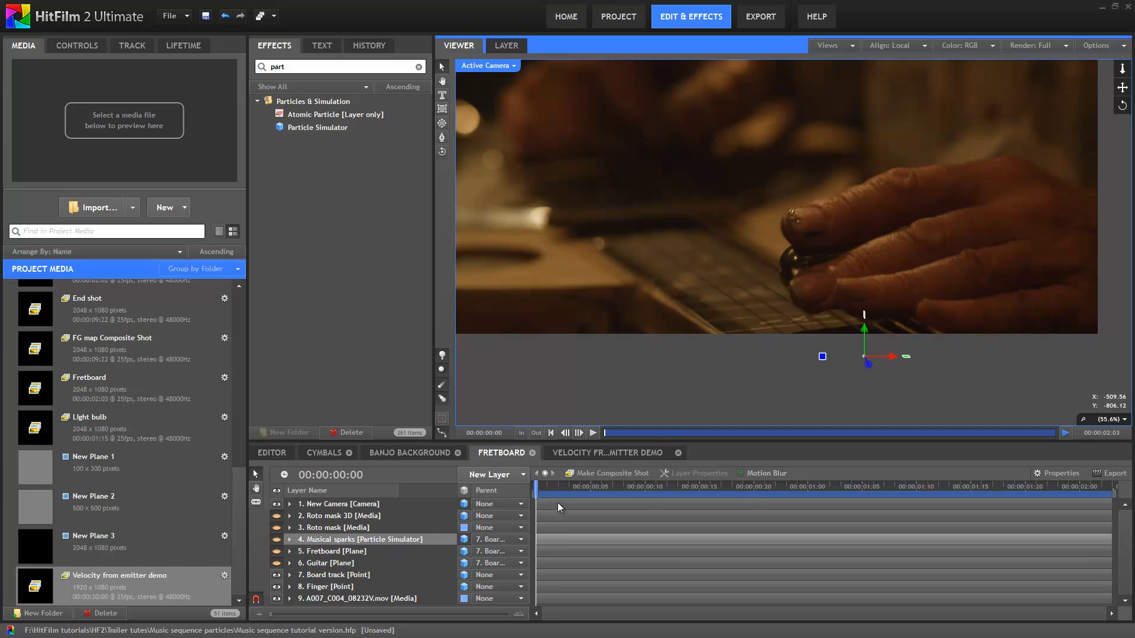
left_click_drag(538, 488, 249, 533)
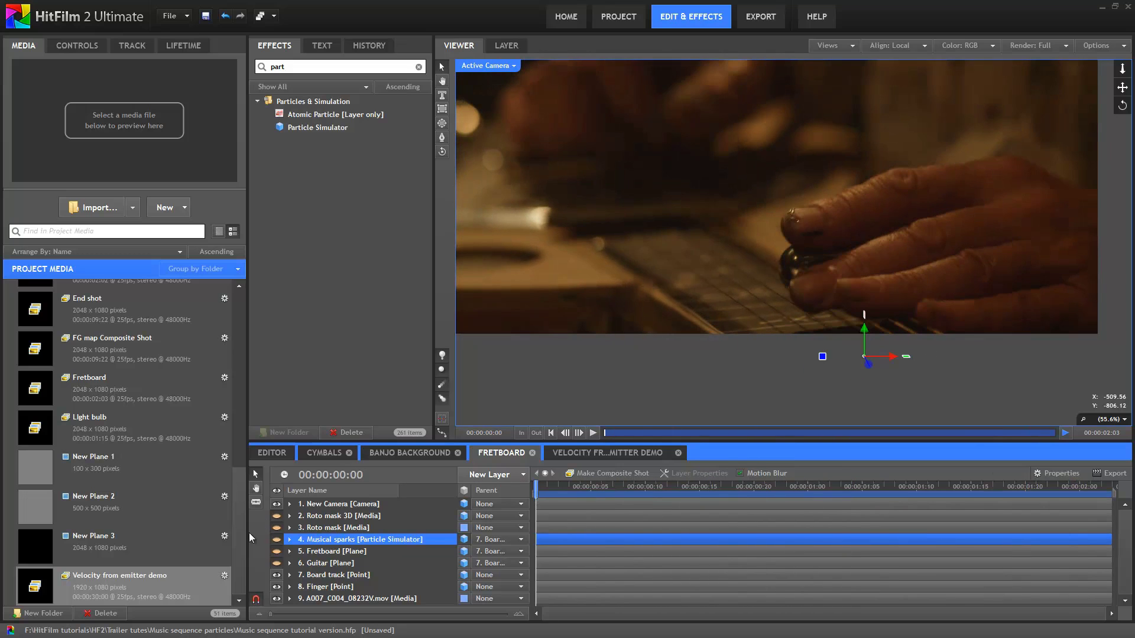
left_click_drag(537, 491, 535, 542)
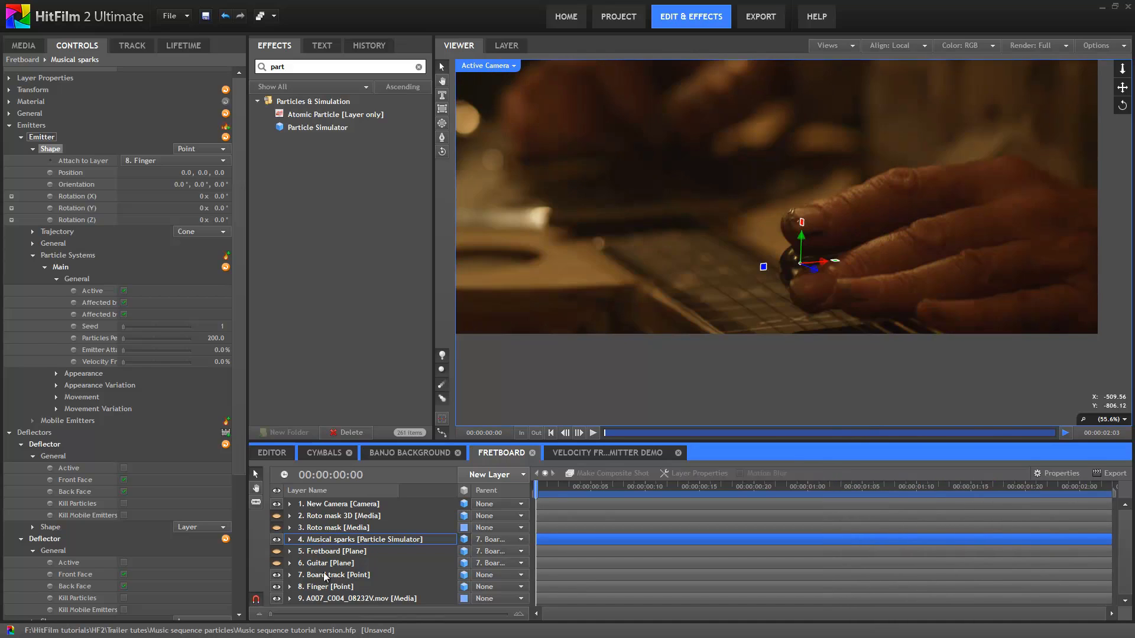
- Make the Guitar and Fretboard plane layers visible and scrub through the sparks hitting them
left_click(276, 563)
left_click(276, 552)
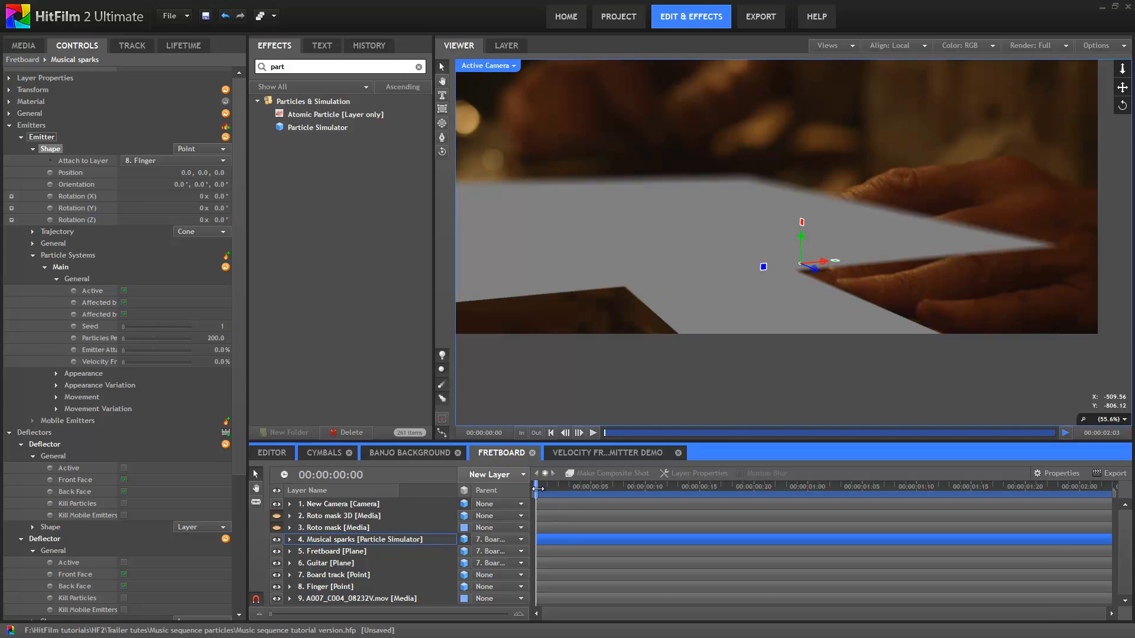
left_click_drag(538, 489, 714, 512)
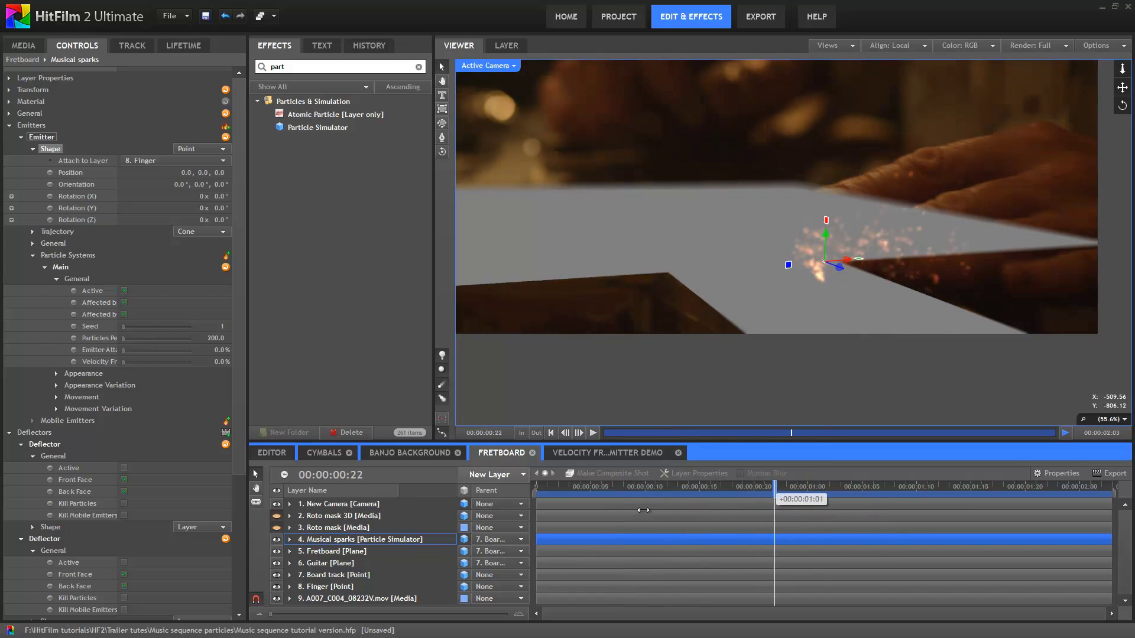
left_click_drag(643, 509, 773, 507)
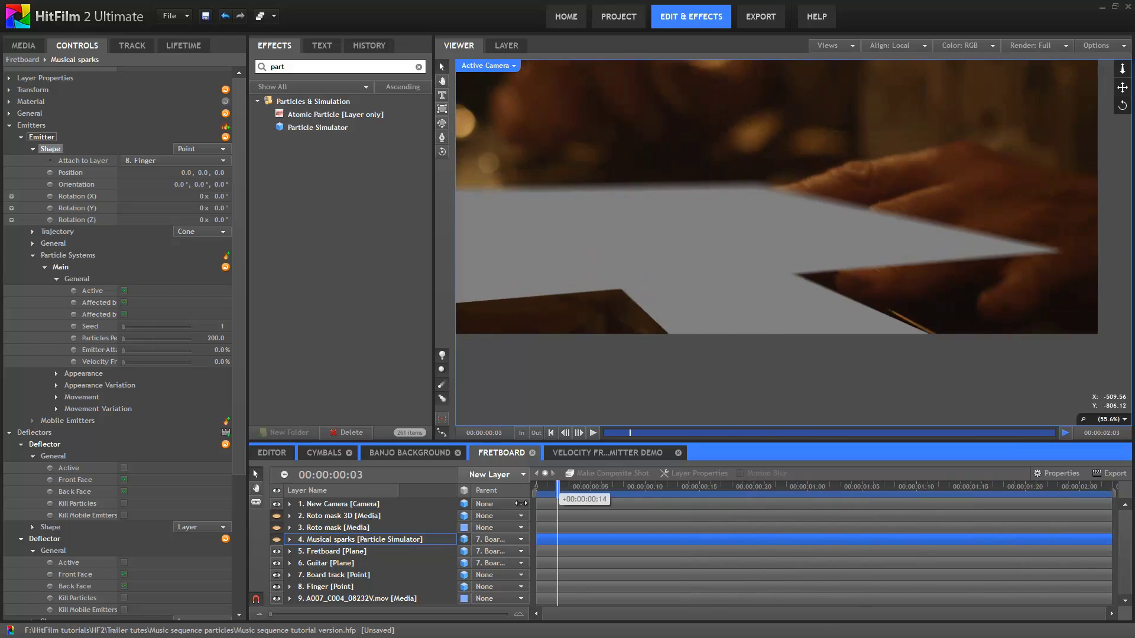
- Turn on the second Deflector and preview the sparks bouncing off both deflectors
left_click(124, 468)
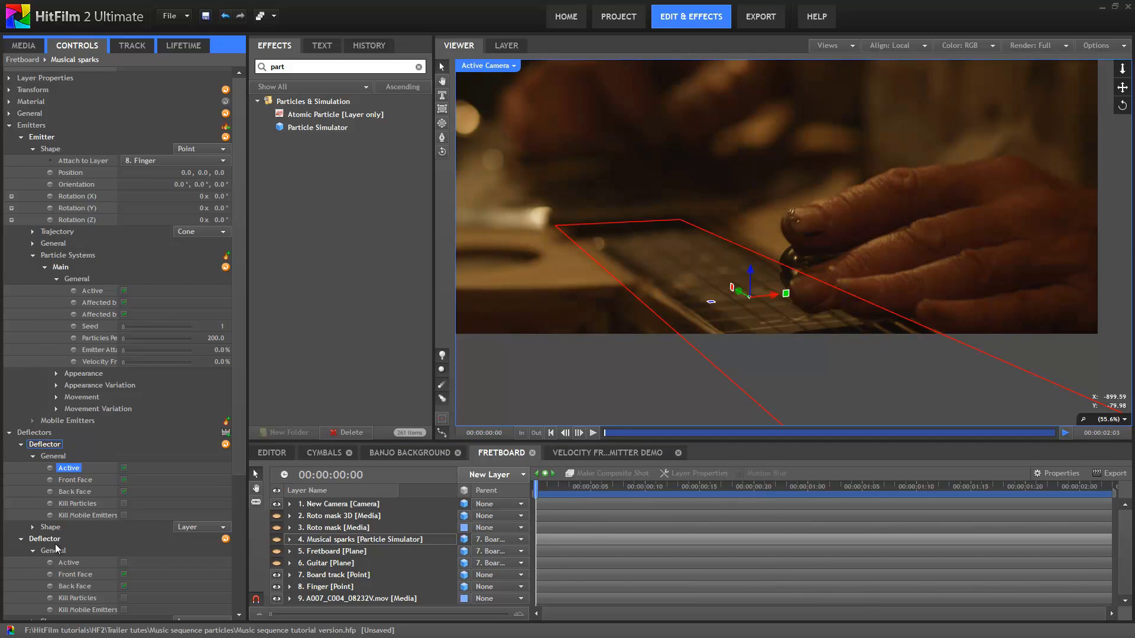
left_click(47, 540)
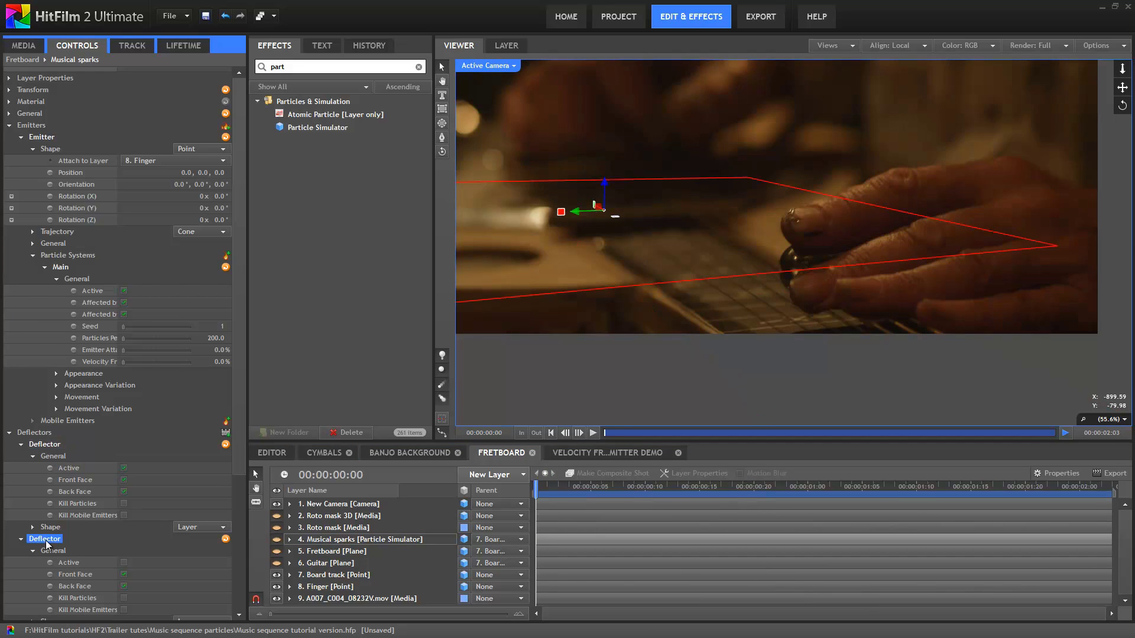
left_click(124, 563)
left_click_drag(559, 503, 742, 519)
- Activate the Gravity and Turbulence forces, then preview the falling, turbulent sparks from the start
left_click_drag(239, 508, 229, 614)
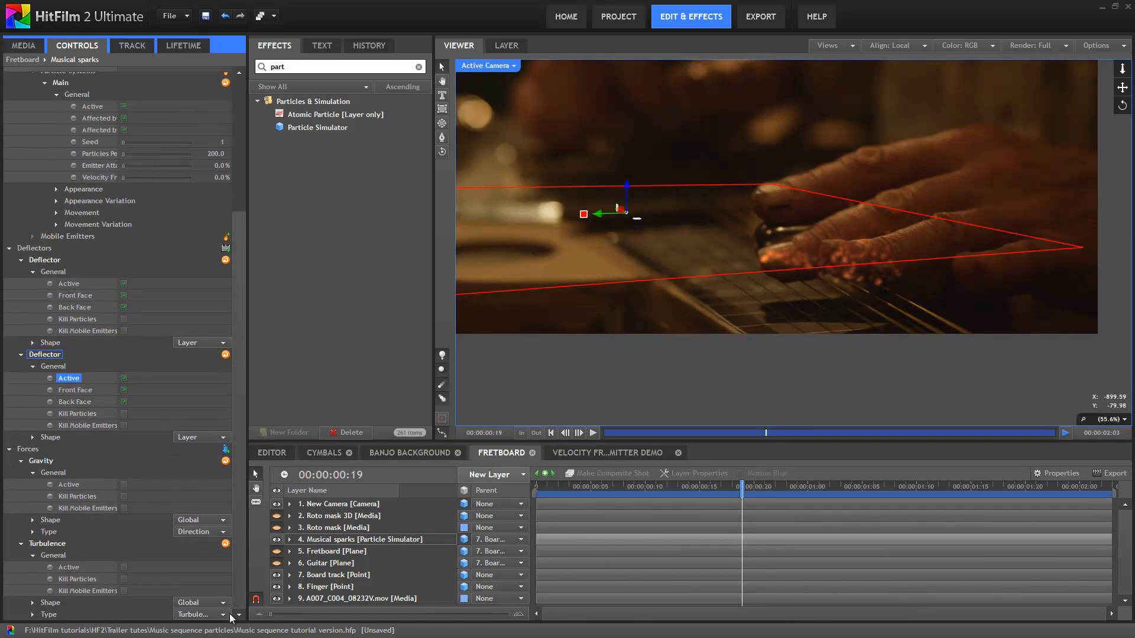
left_click(42, 461)
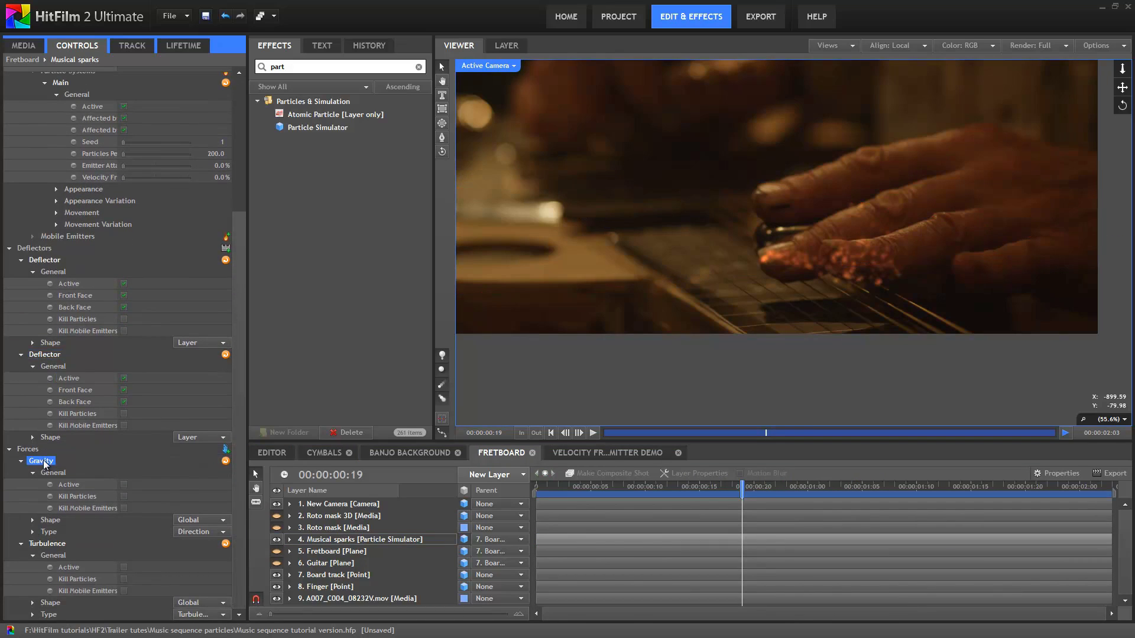
left_click(123, 484)
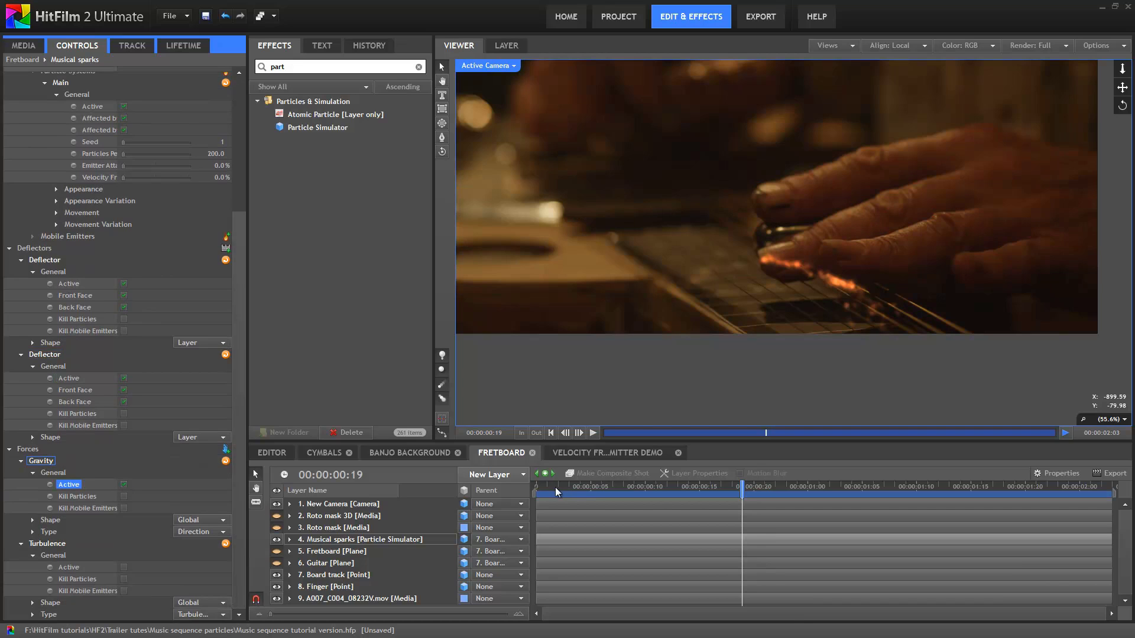
left_click_drag(555, 487, 895, 501)
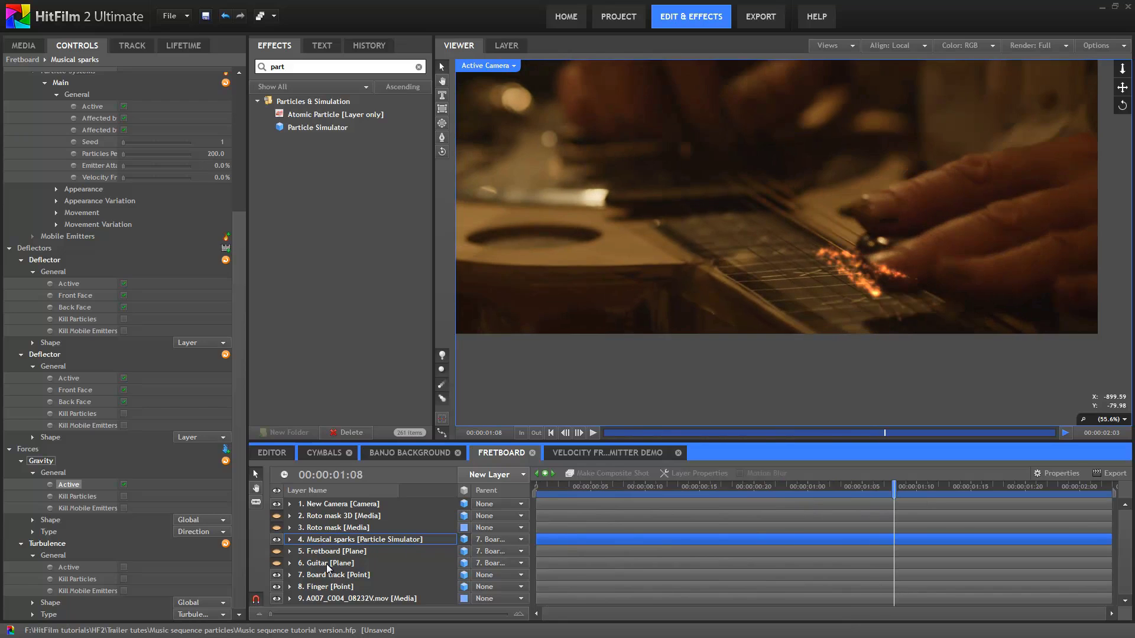
left_click(123, 566)
left_click(539, 486)
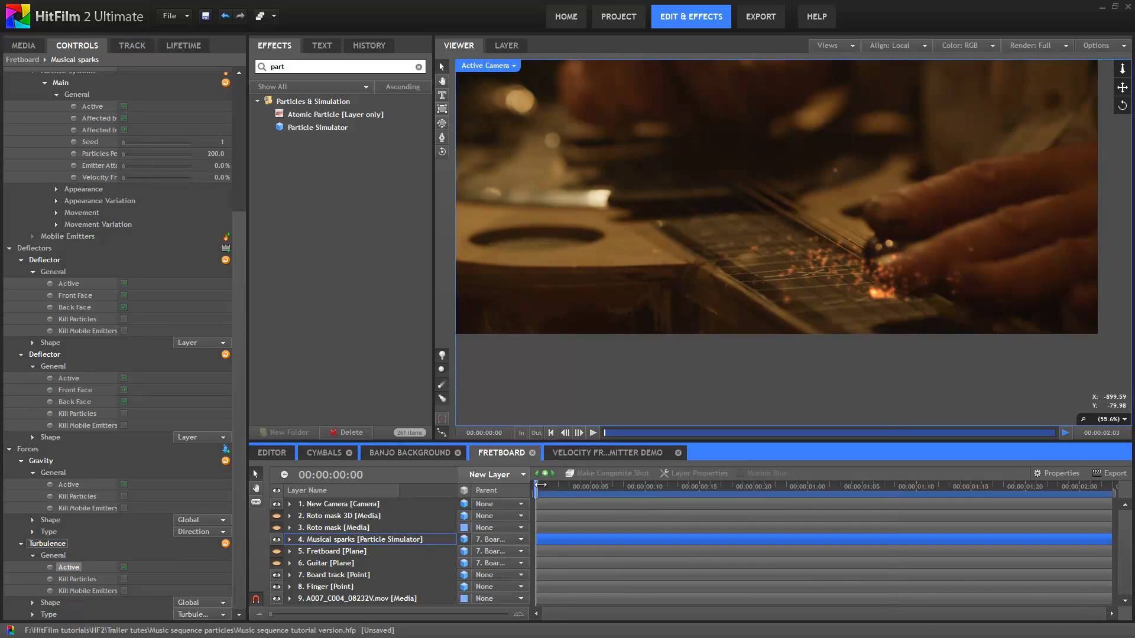
left_click_drag(540, 486, 959, 521)
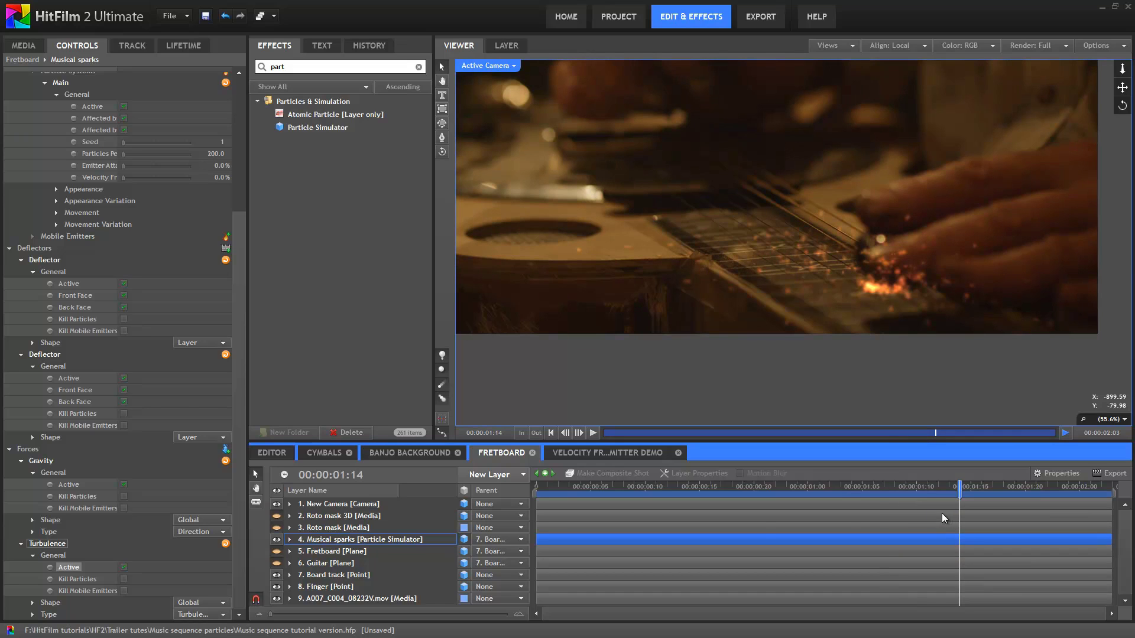
- At frame 2, select Particles Per Second (200.0), widen the name column, and preview the first frames
left_click_drag(542, 483, 565, 488)
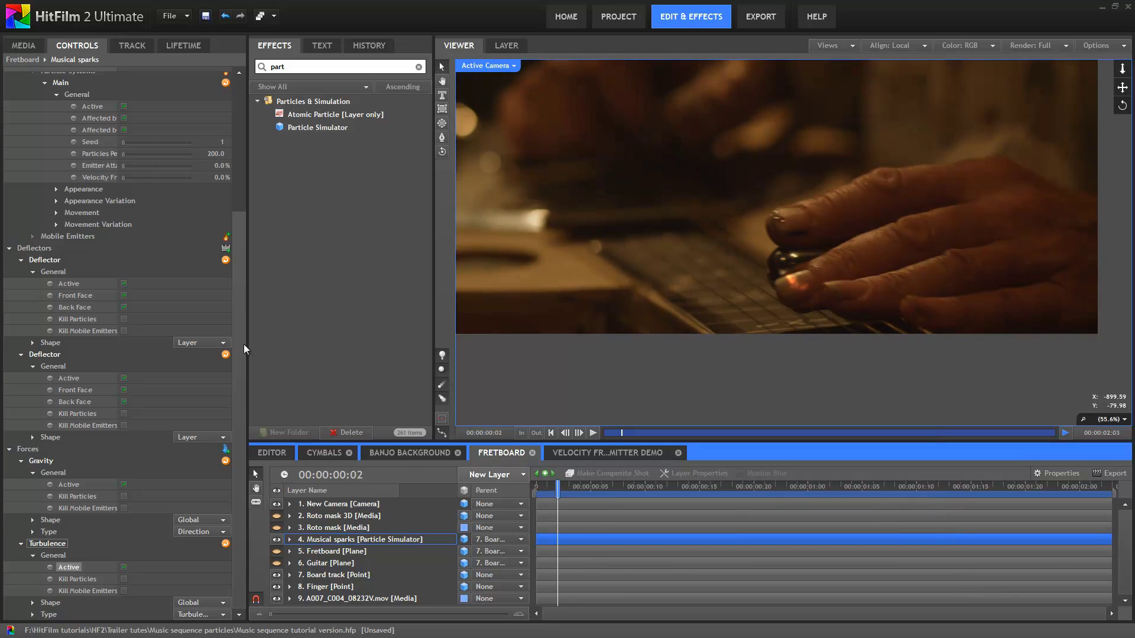
left_click_drag(244, 344, 103, 230)
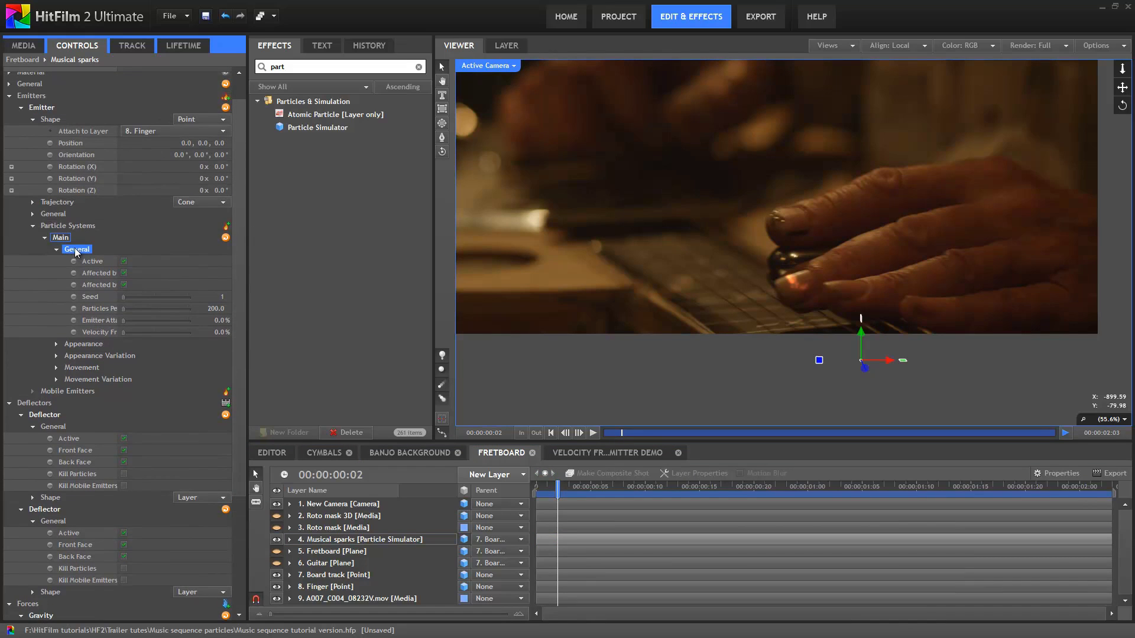
left_click(102, 310)
left_click_drag(116, 67, 154, 74)
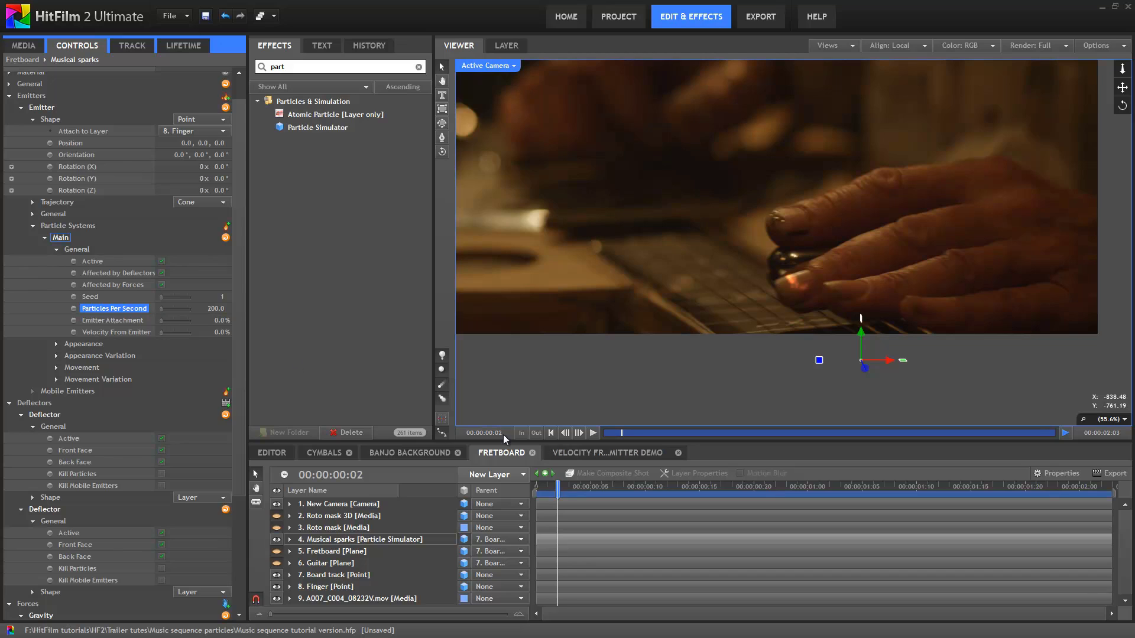
left_click_drag(534, 488, 180, 370)
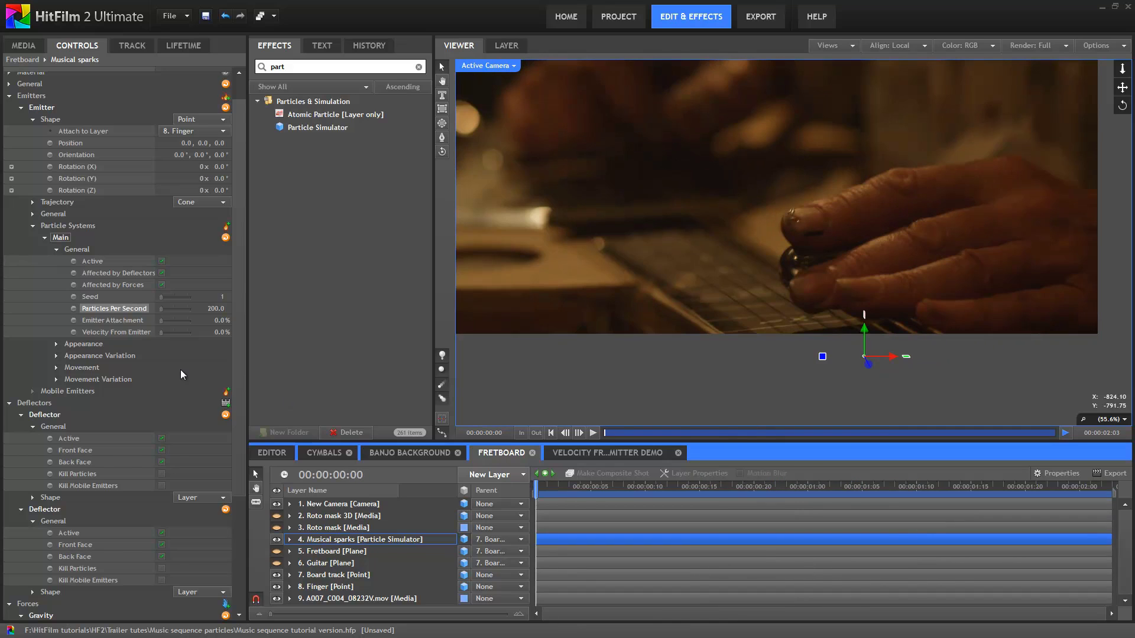
- Enable keyframes on Particles Per Second and key it at frames 3, 6, 8 and 10, pulsing between 0 and 1000
left_click(73, 308)
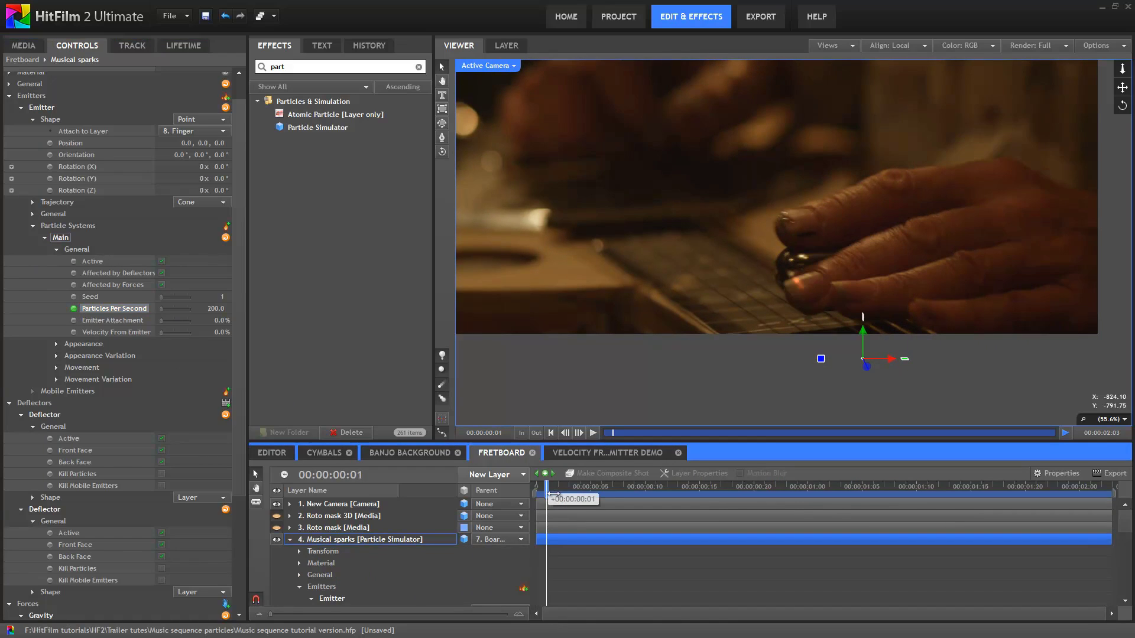
left_click_drag(550, 495, 573, 503)
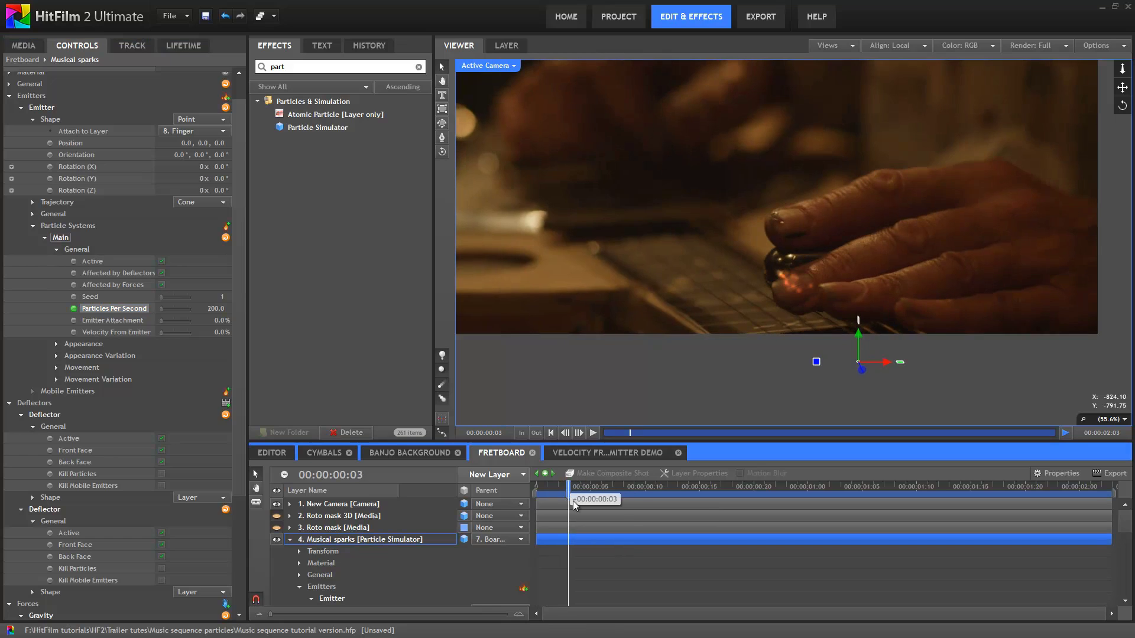
left_click(216, 308)
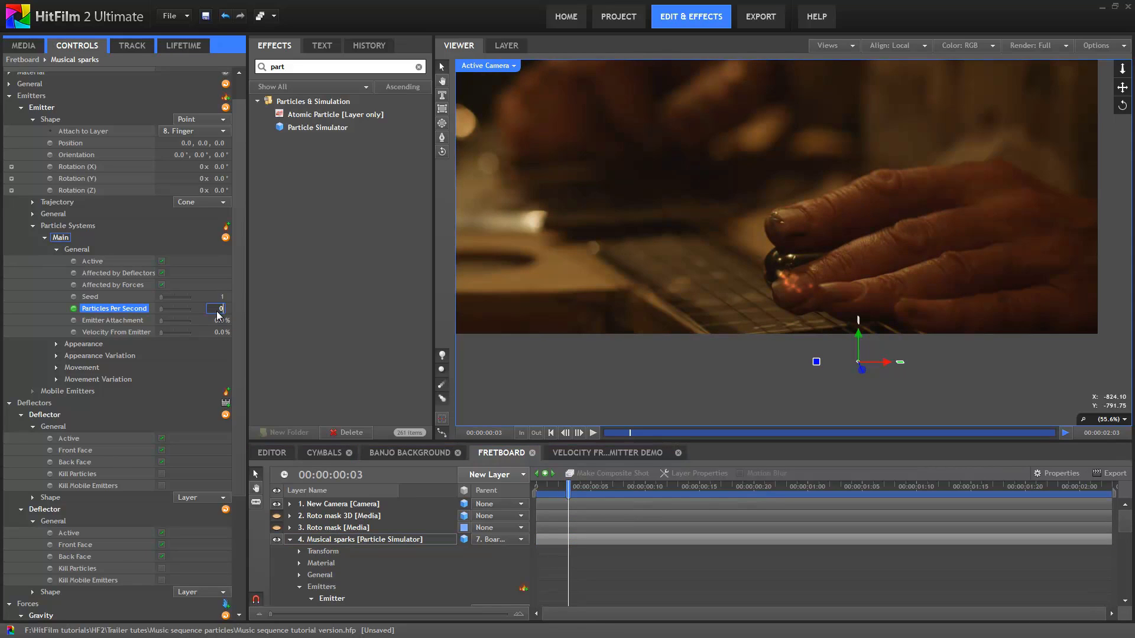
scroll(573, 549, "down", 7)
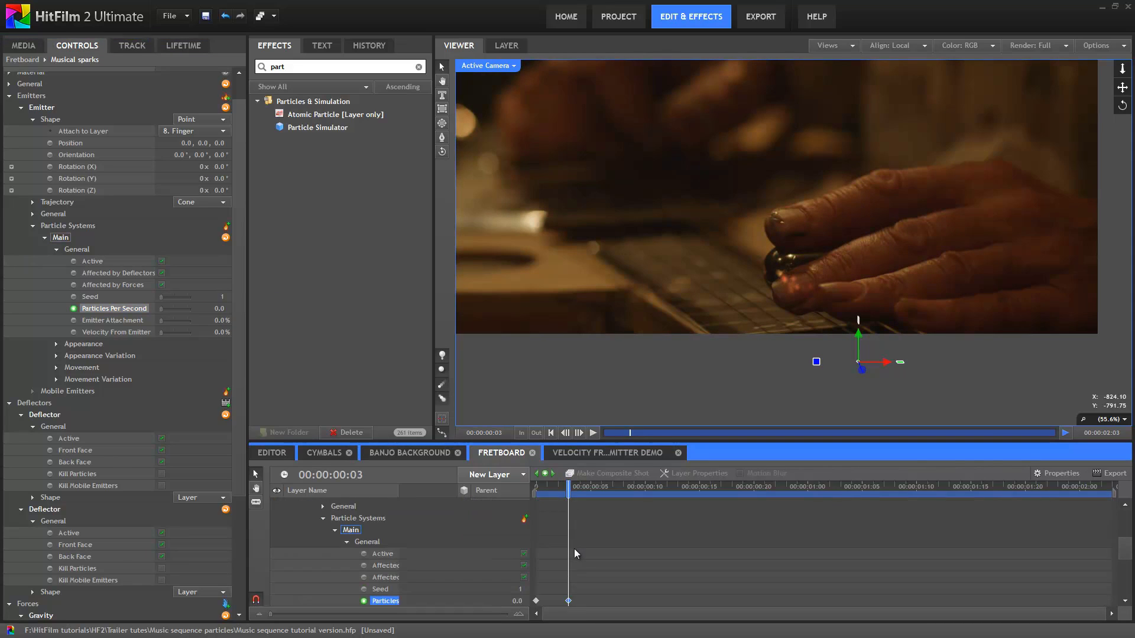
left_click_drag(579, 490, 602, 493)
left_click(218, 308)
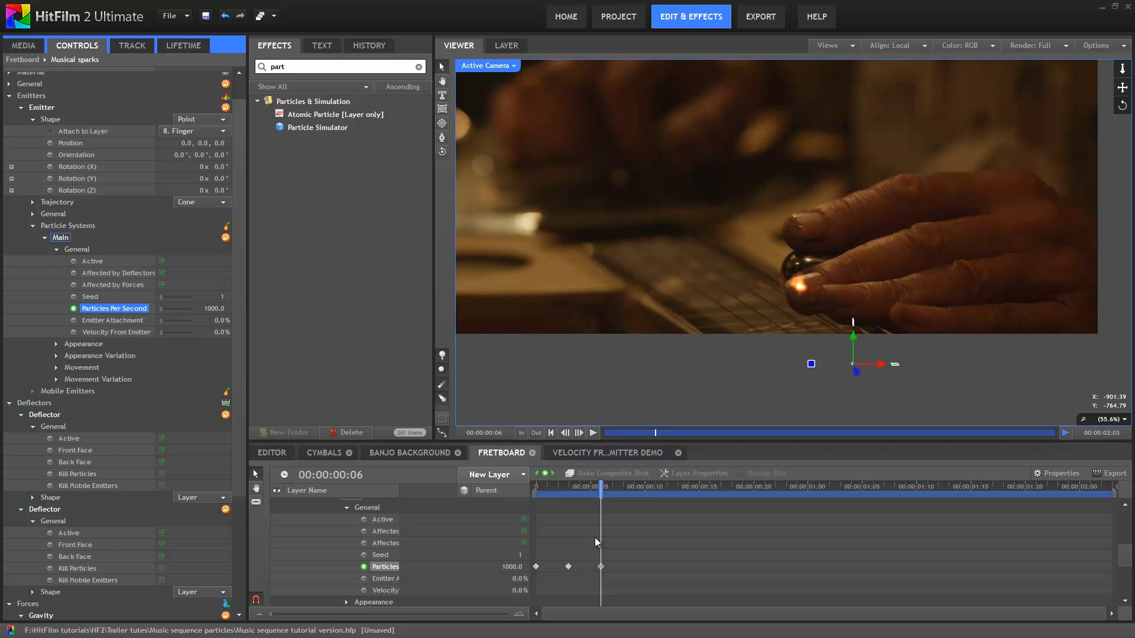
left_click_drag(602, 488, 623, 491)
left_click(214, 308)
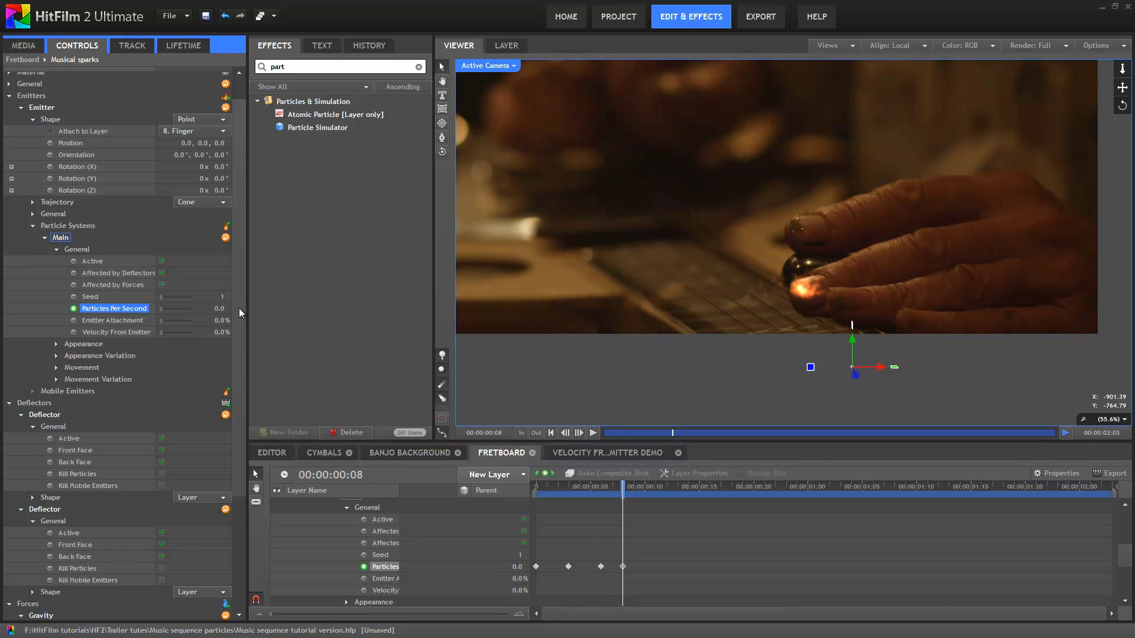
left_click_drag(621, 491, 645, 491)
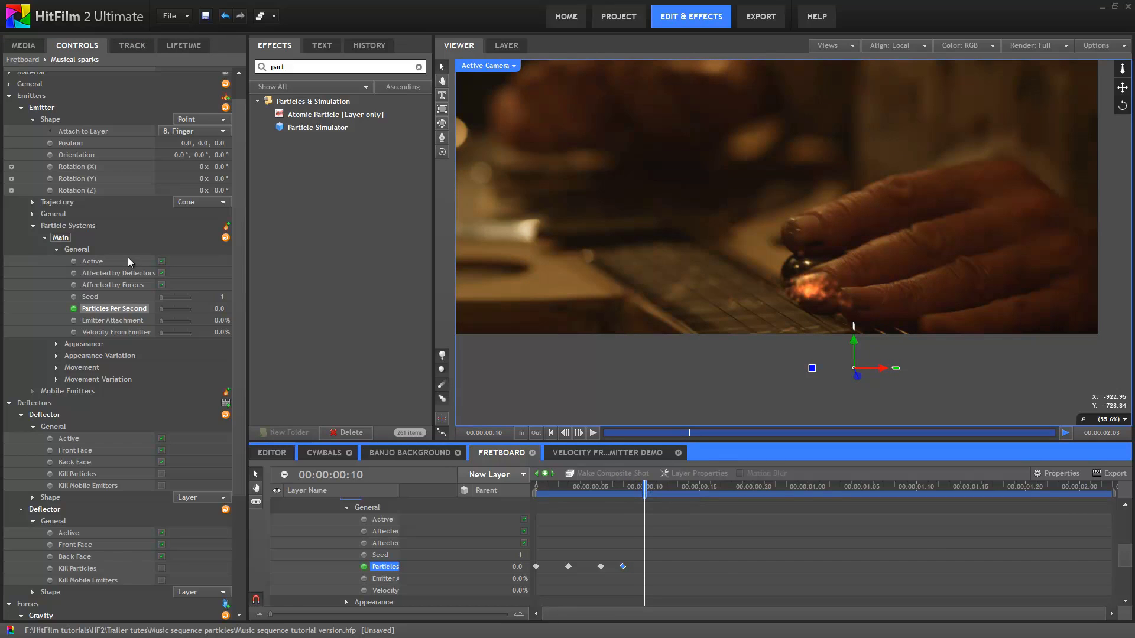
left_click(219, 308)
- Key Particles Per Second to 1000 at frame 14, then at frames 18 and 21, reaching 500
left_click_drag(644, 485, 688, 490)
left_click(216, 309)
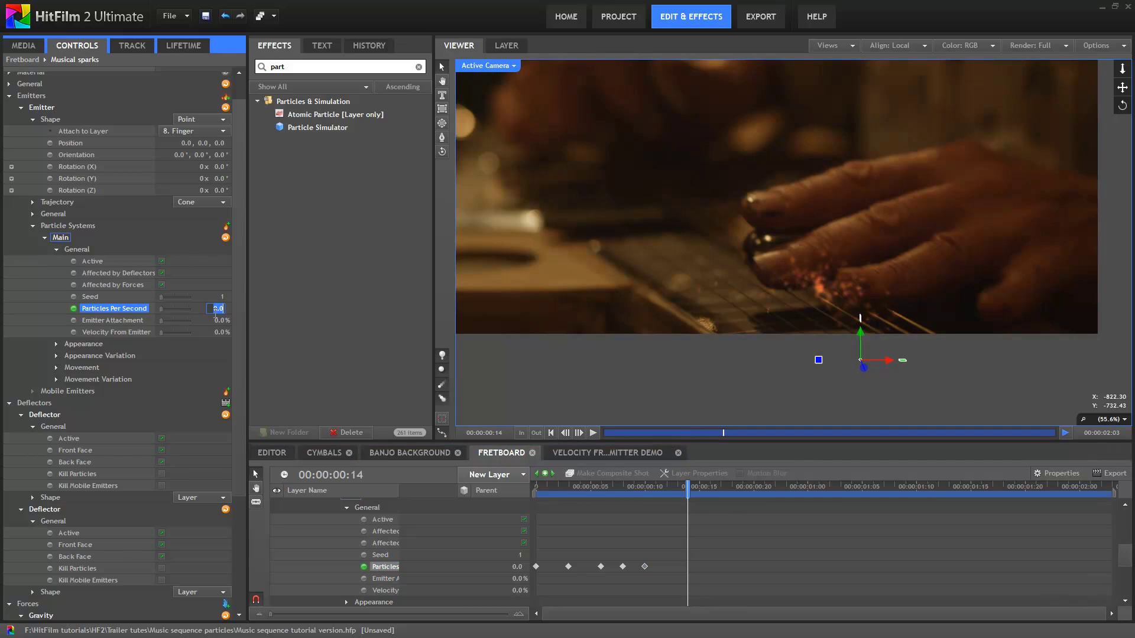
key("Return")
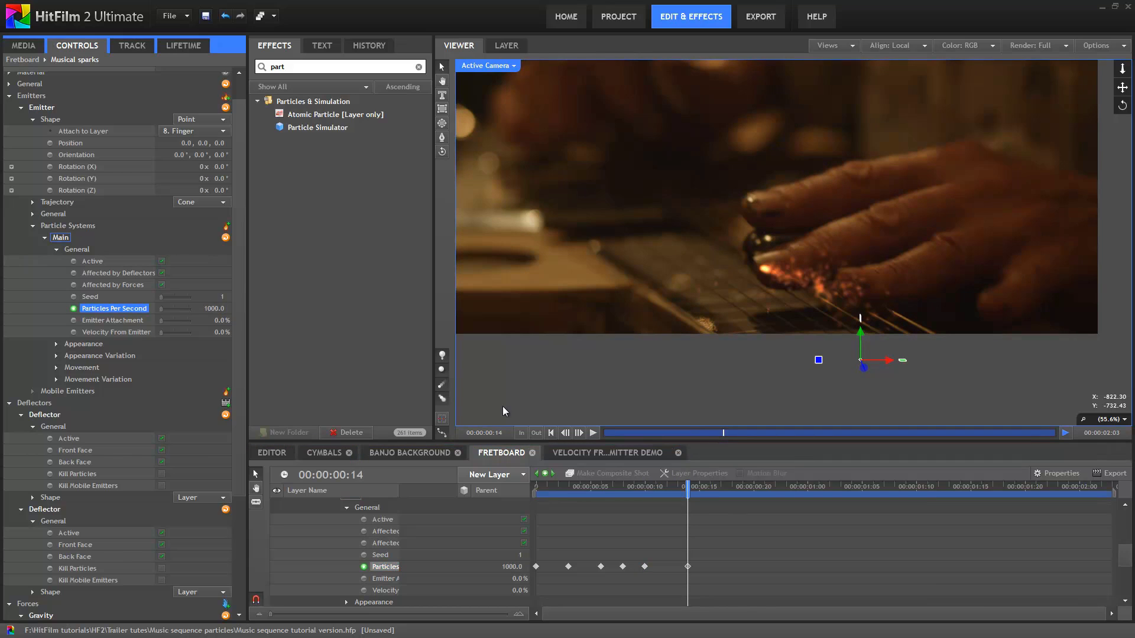
left_click_drag(695, 499, 734, 499)
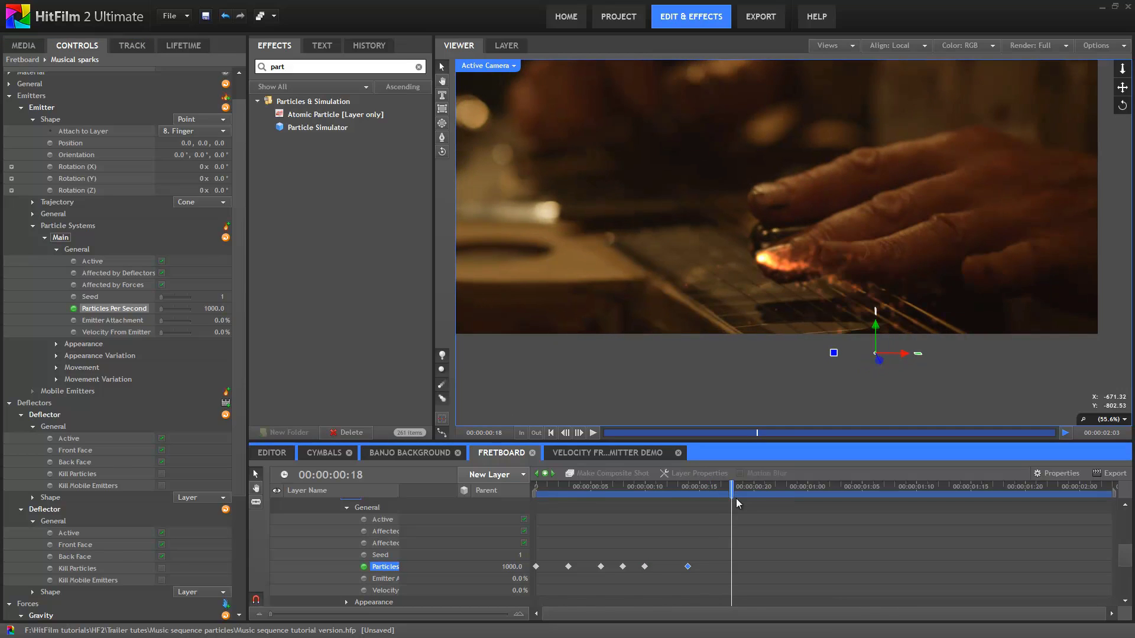
left_click(222, 310)
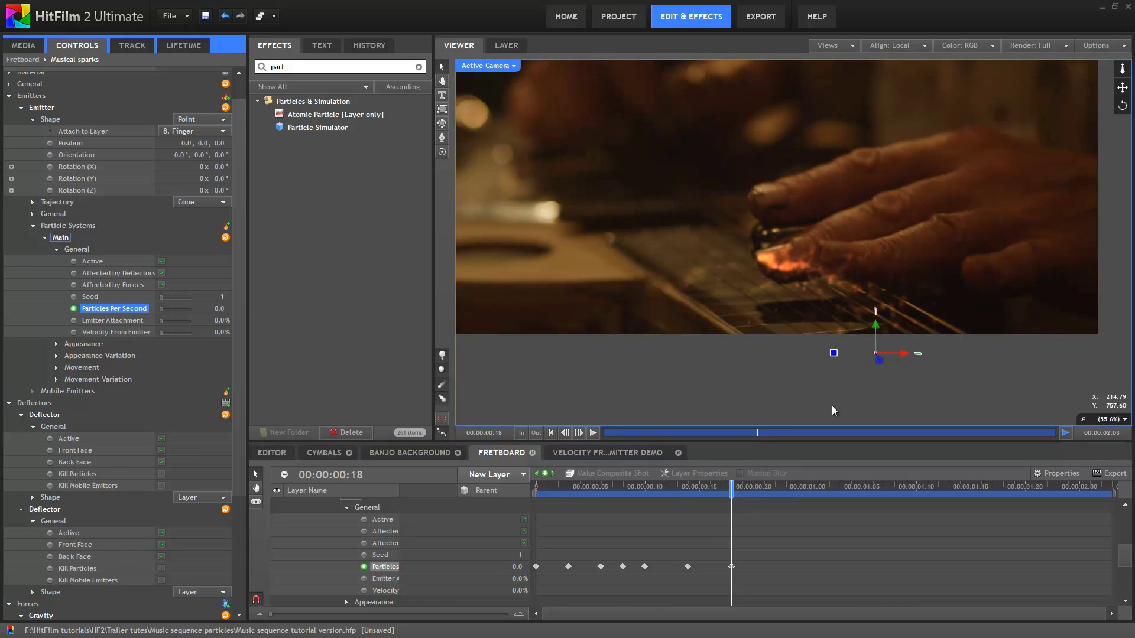
left_click_drag(732, 491, 817, 504)
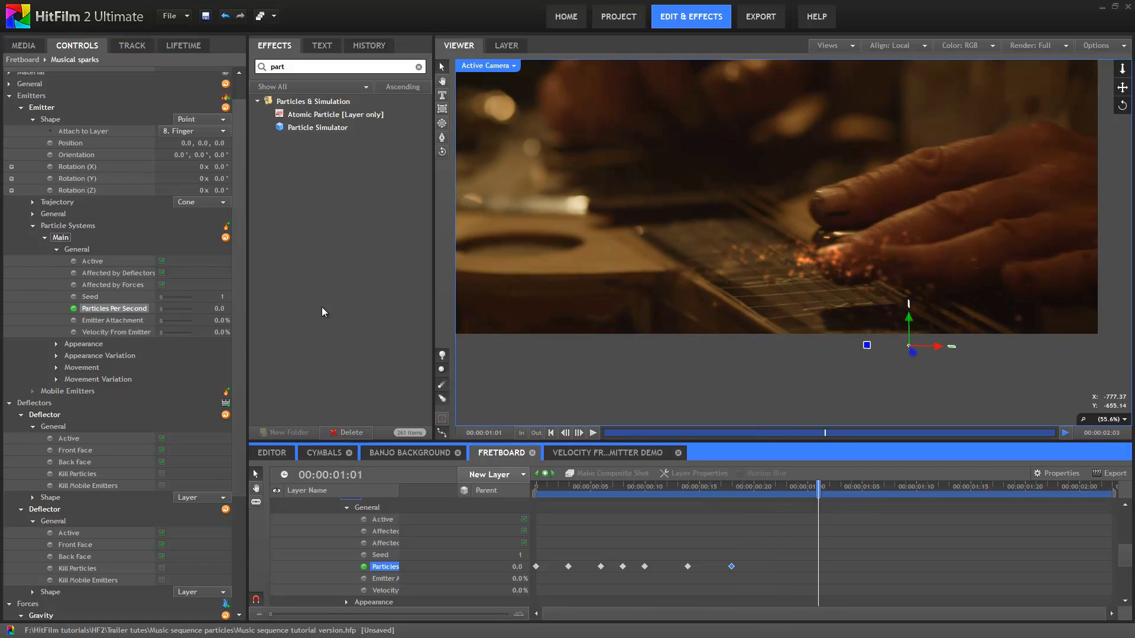
left_click(219, 308)
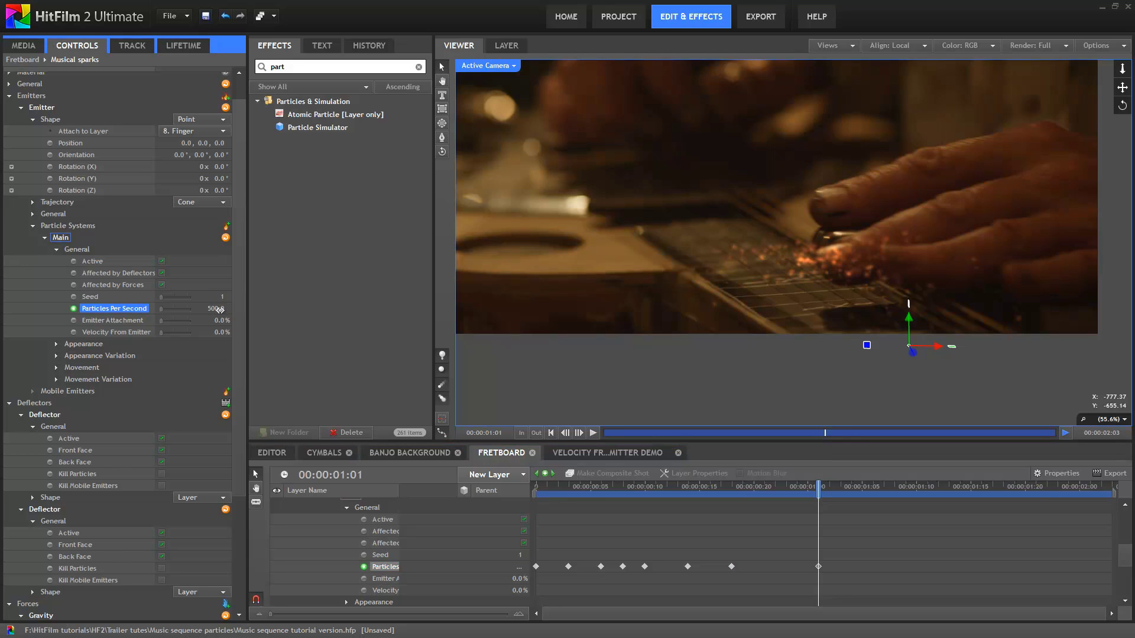
key("Return")
- Hold Particles Per Second at 500 with a keyframe near 00:00:01:11, then return near the start
left_click_drag(815, 497, 830, 492)
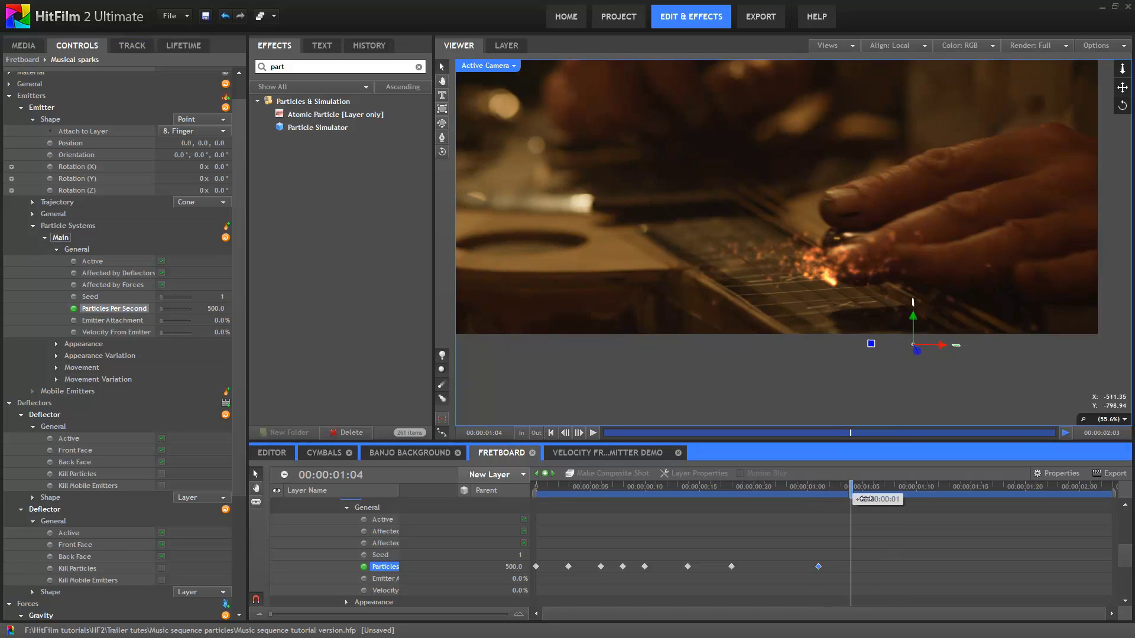
left_click_drag(864, 500, 927, 511)
left_click(215, 308)
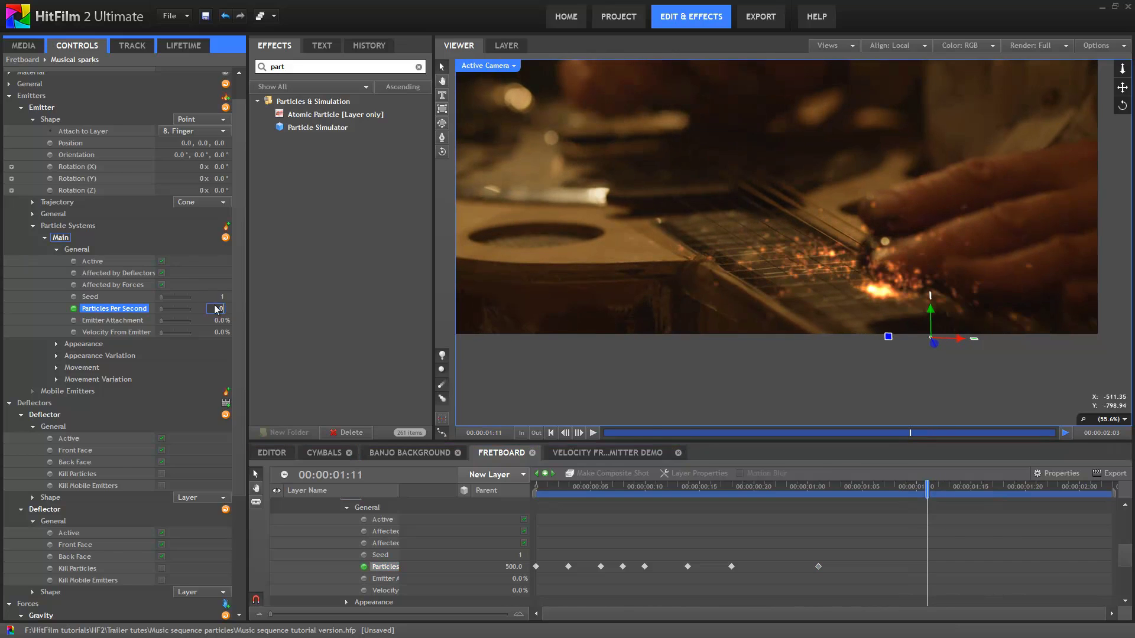
key("Return")
left_click(612, 488)
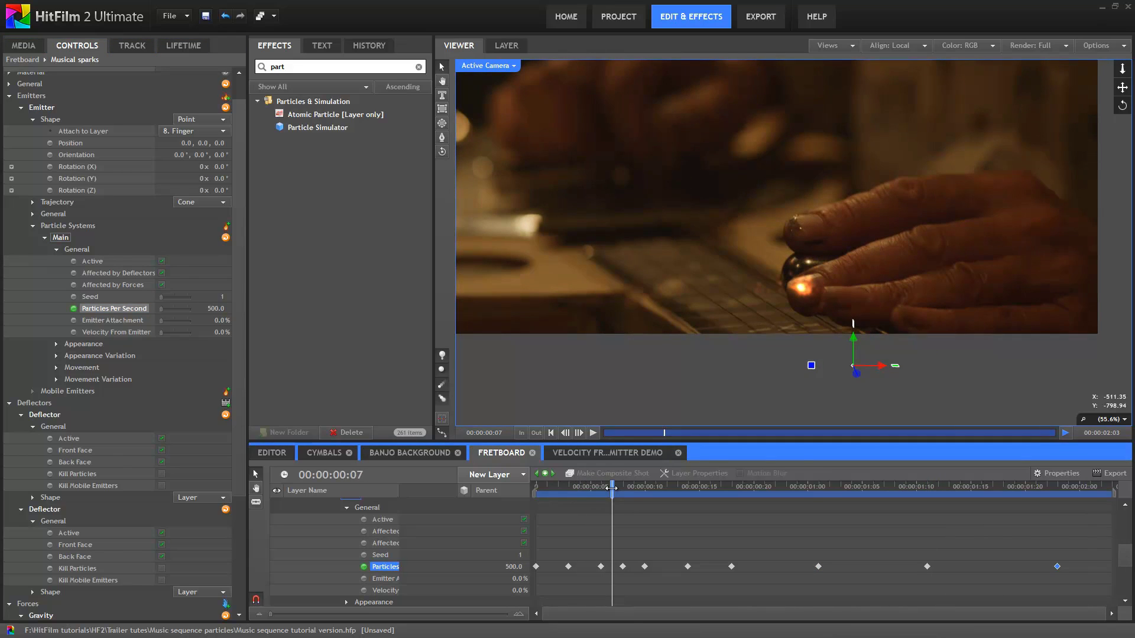
left_click(107, 333)
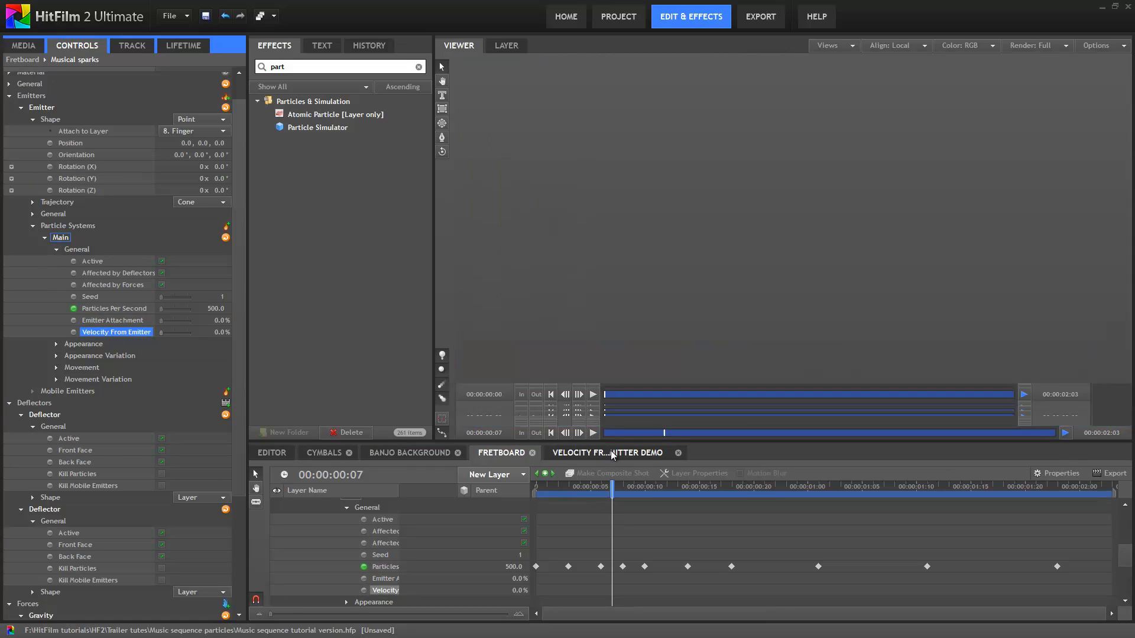
- Play the VELOCITY FROM EMITTER DEMO shot's particle animation, stopping around five seconds, and collapse New Point
left_click(611, 453)
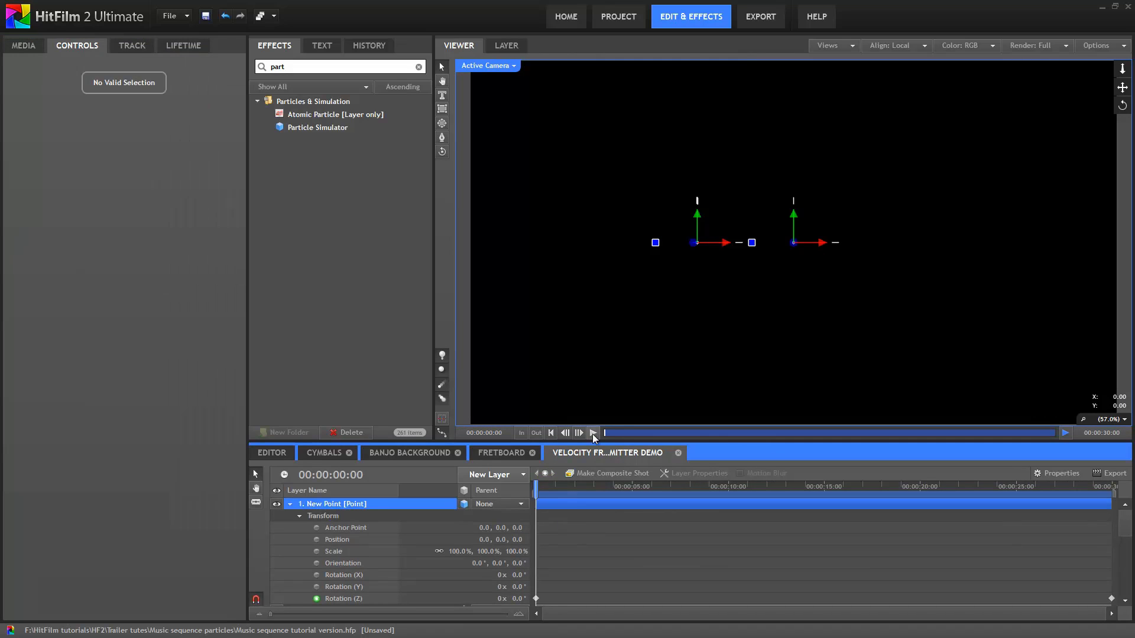
left_click(592, 434)
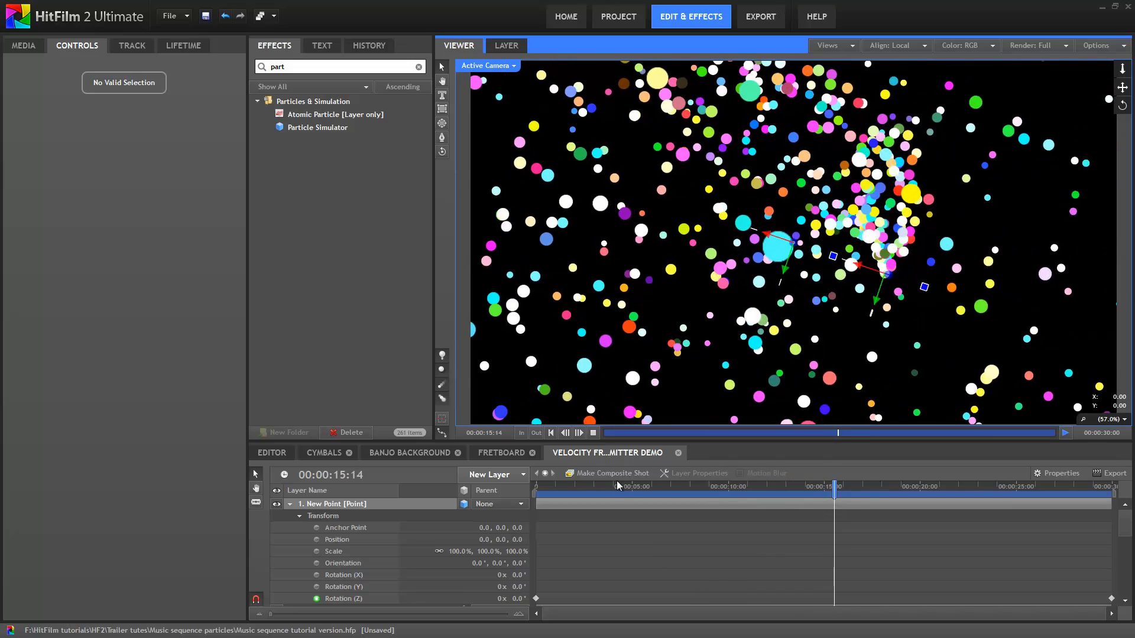
left_click_drag(617, 484, 649, 486)
left_click(290, 506)
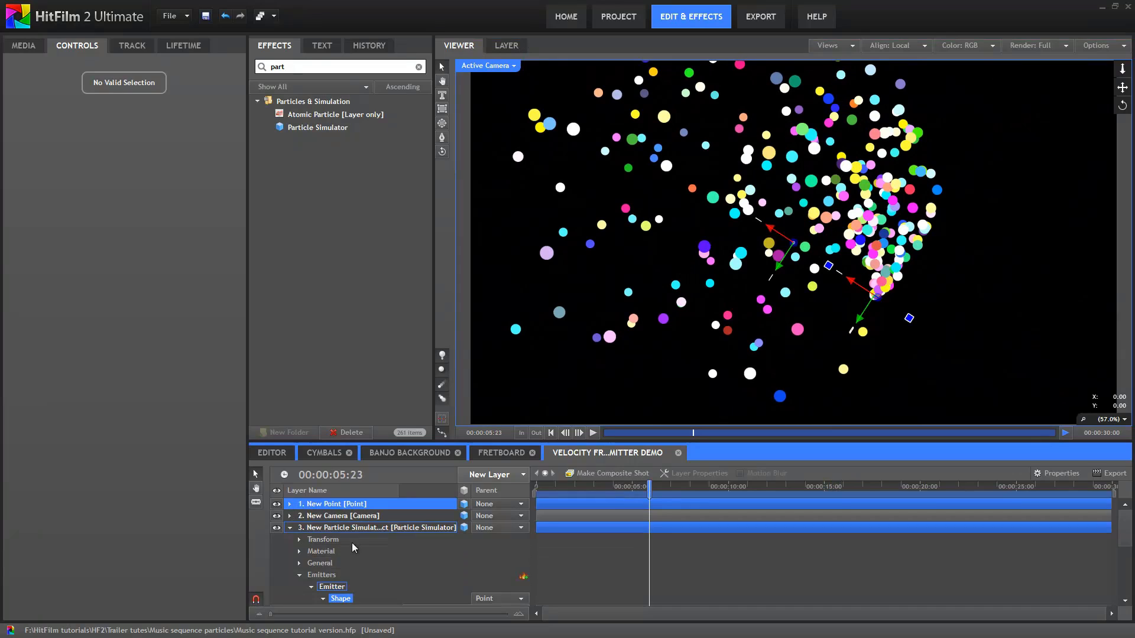
- In the Particle Simulator's Movement settings, bring particle Speed down to 0 and replay the demo
left_click(353, 529)
left_click(33, 255)
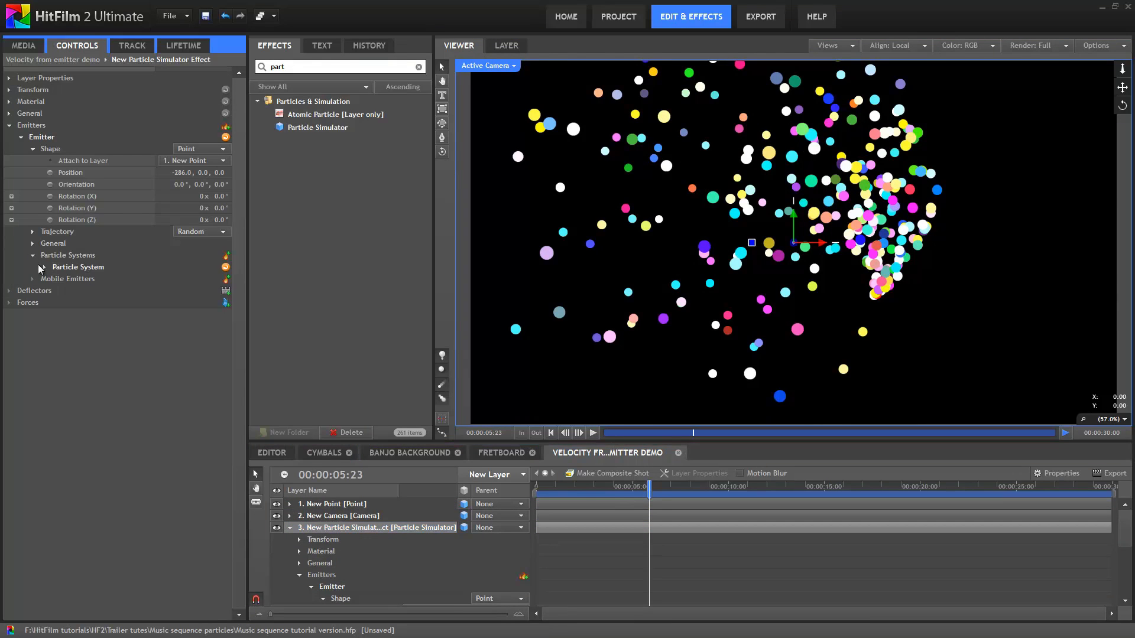
left_click(45, 268)
left_click(56, 315)
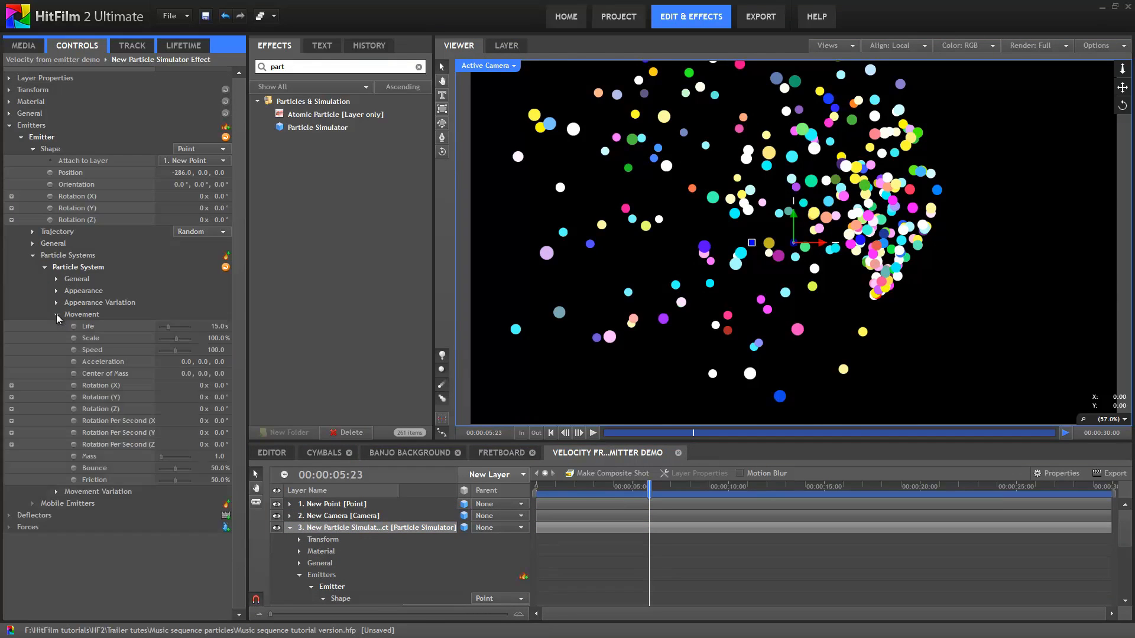
left_click_drag(199, 350, 364, 350)
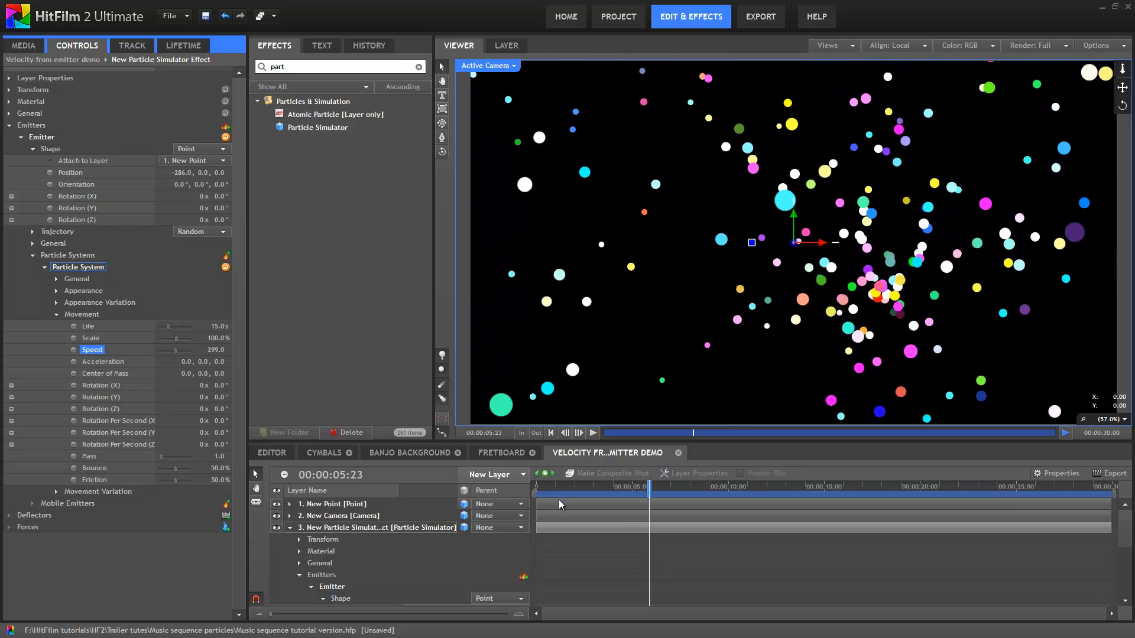
left_click_drag(544, 486, 655, 500)
mouse_move(216, 349)
left_mouse_down()
mouse_move(158, 362)
mouse_move(182, 372)
mouse_move(213, 353)
mouse_move(190, 358)
left_mouse_up()
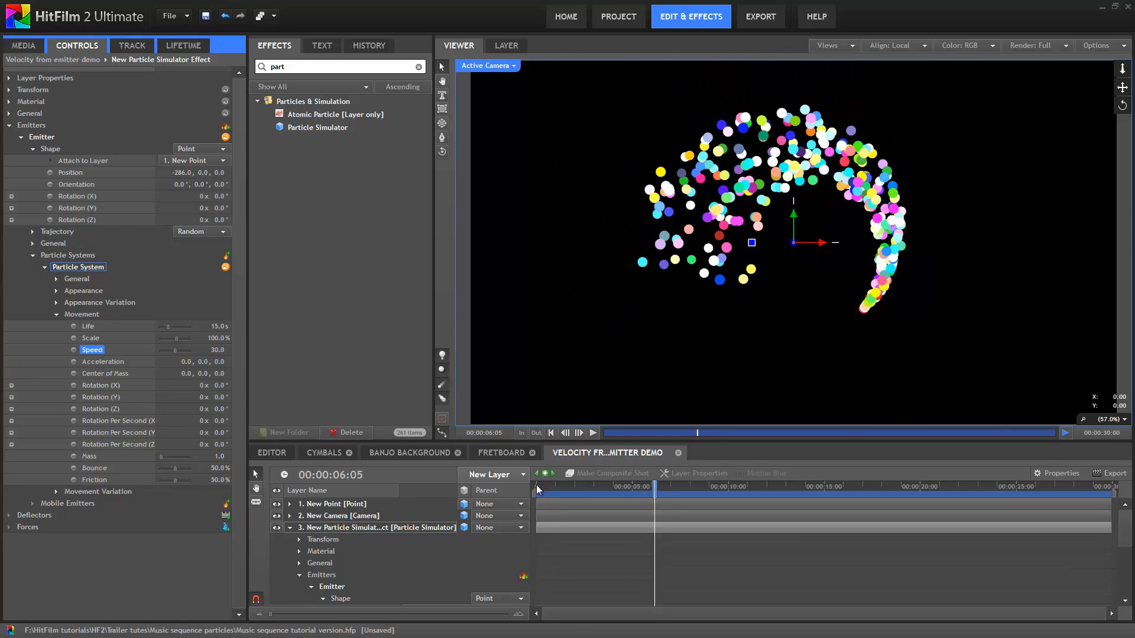
left_click_drag(545, 490, 649, 491)
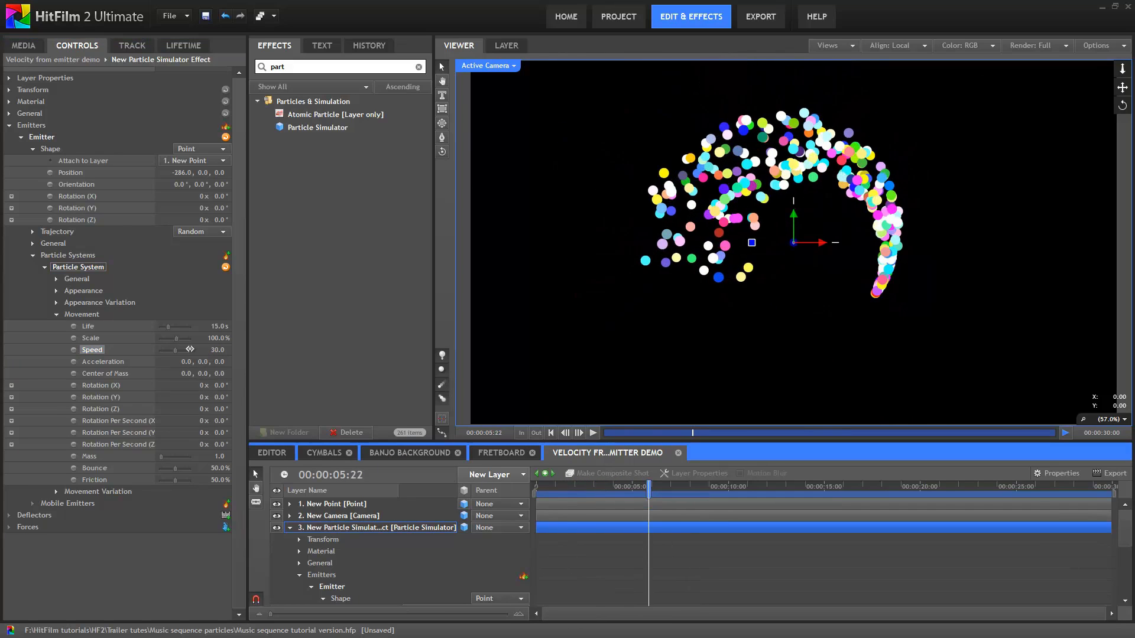
left_click(219, 351)
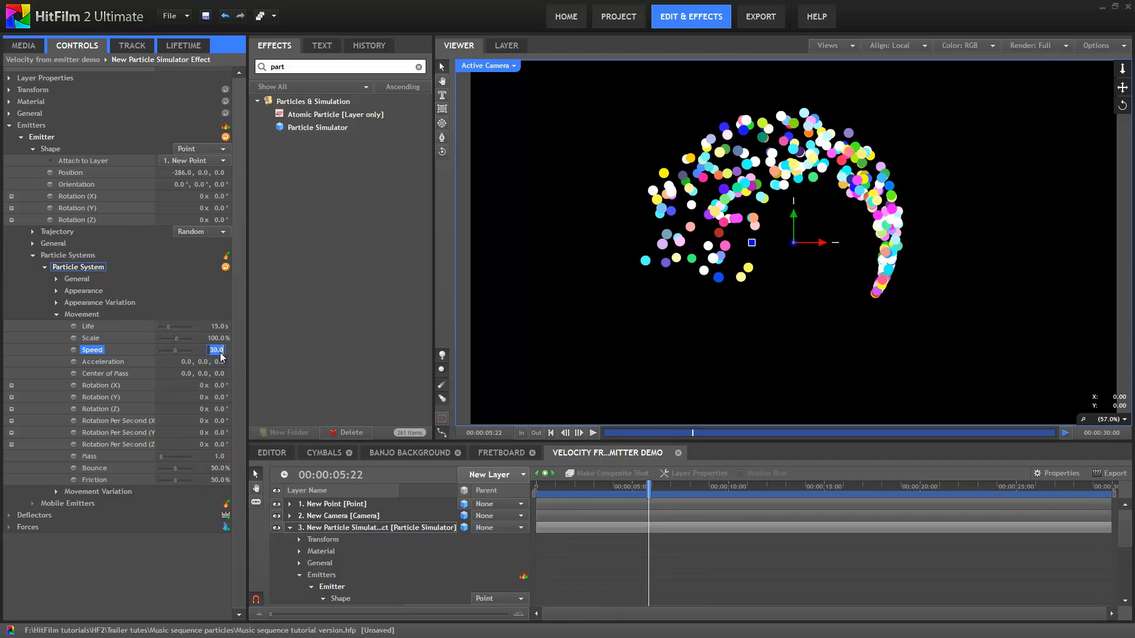
left_click(547, 492)
left_click(593, 432)
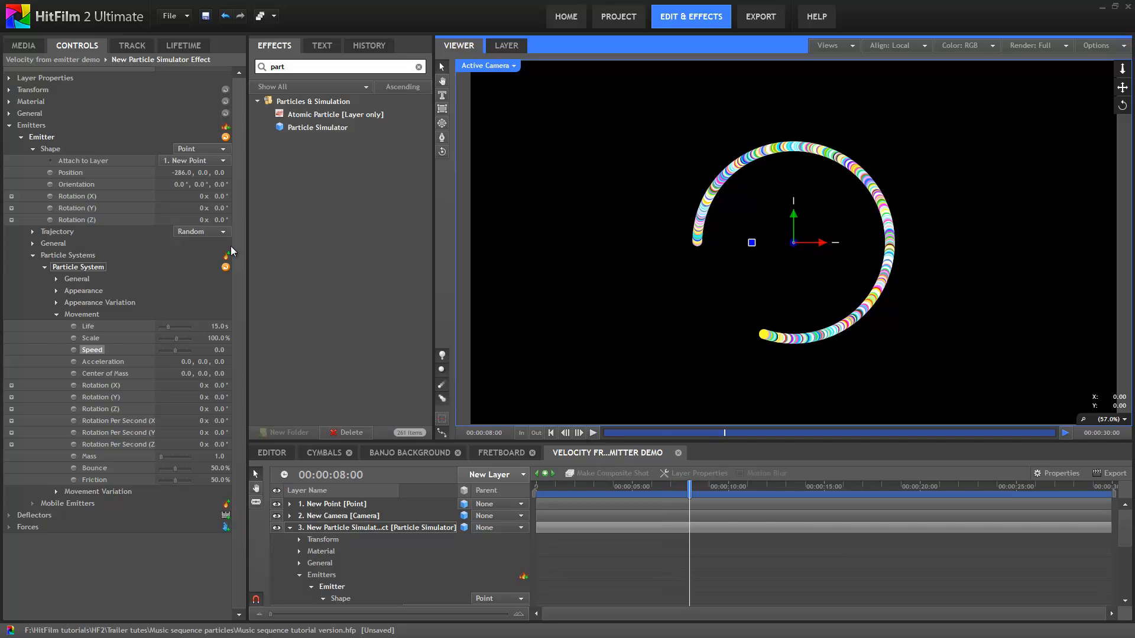
- Scrub Velocity From Emitter in the General settings to 42% and preview the spiralling particle trail
left_click(56, 279)
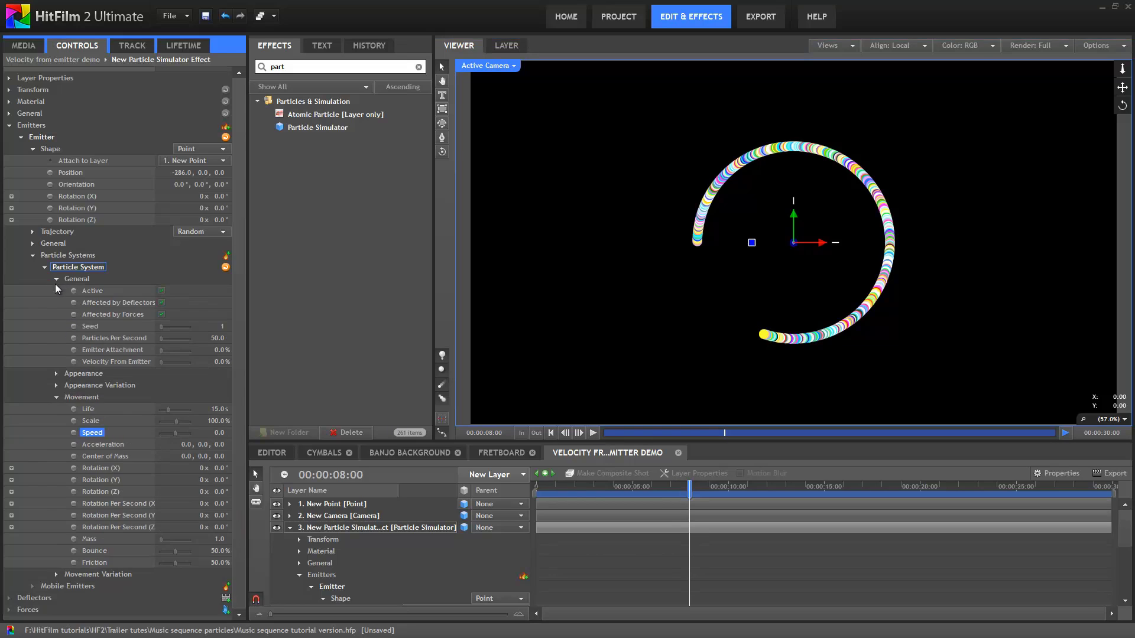
left_click_drag(223, 362, 260, 373)
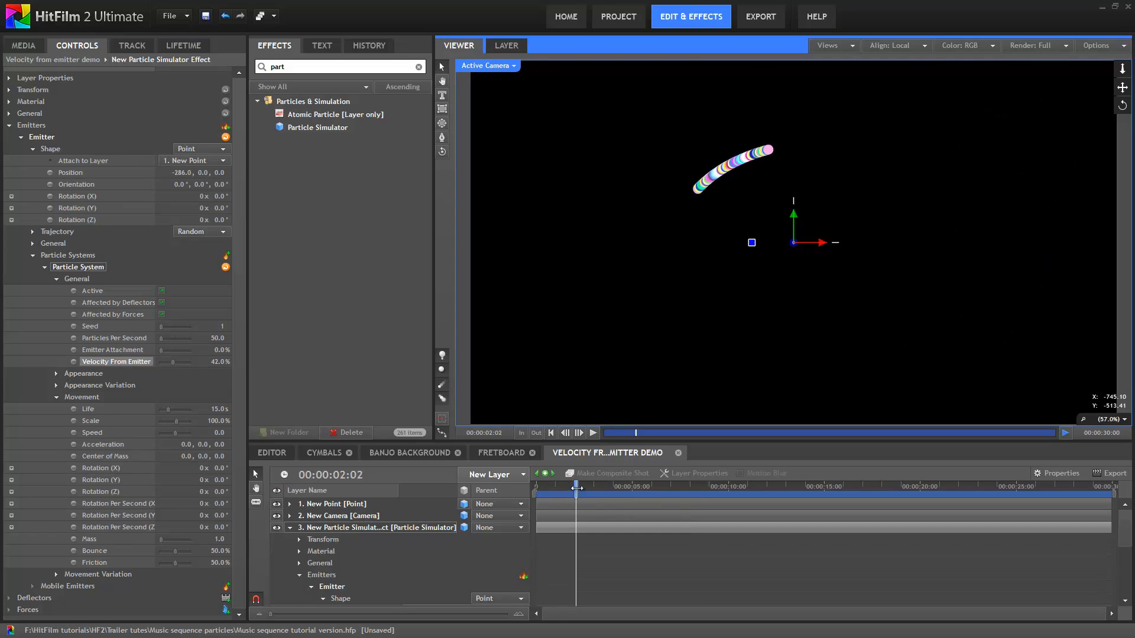
left_click_drag(591, 486, 861, 501)
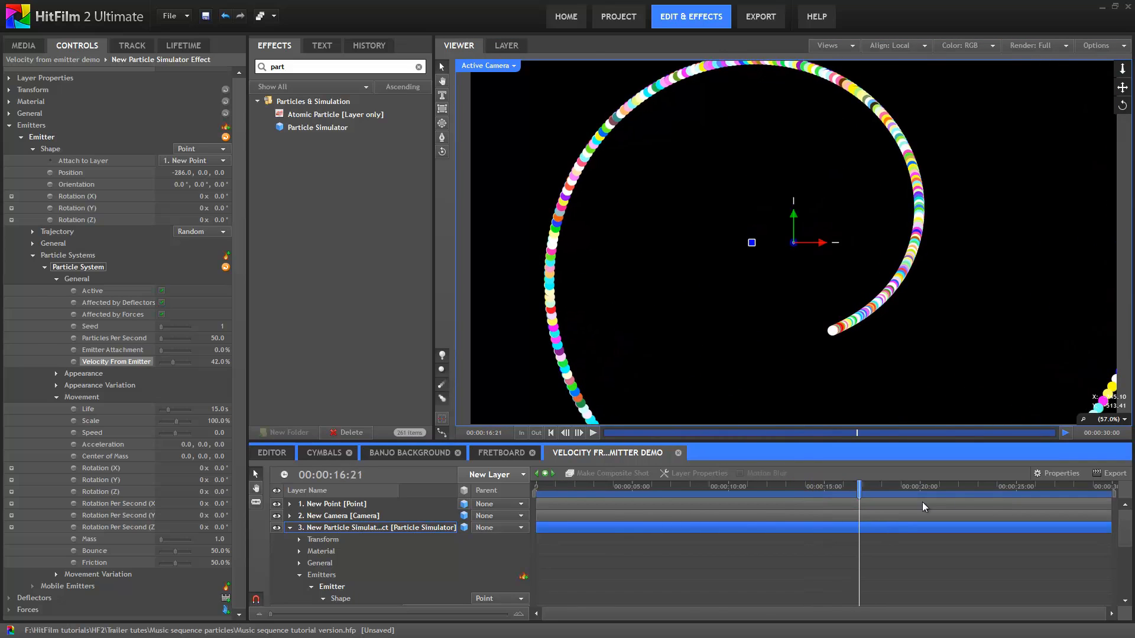
scroll(795, 550, "down", 5)
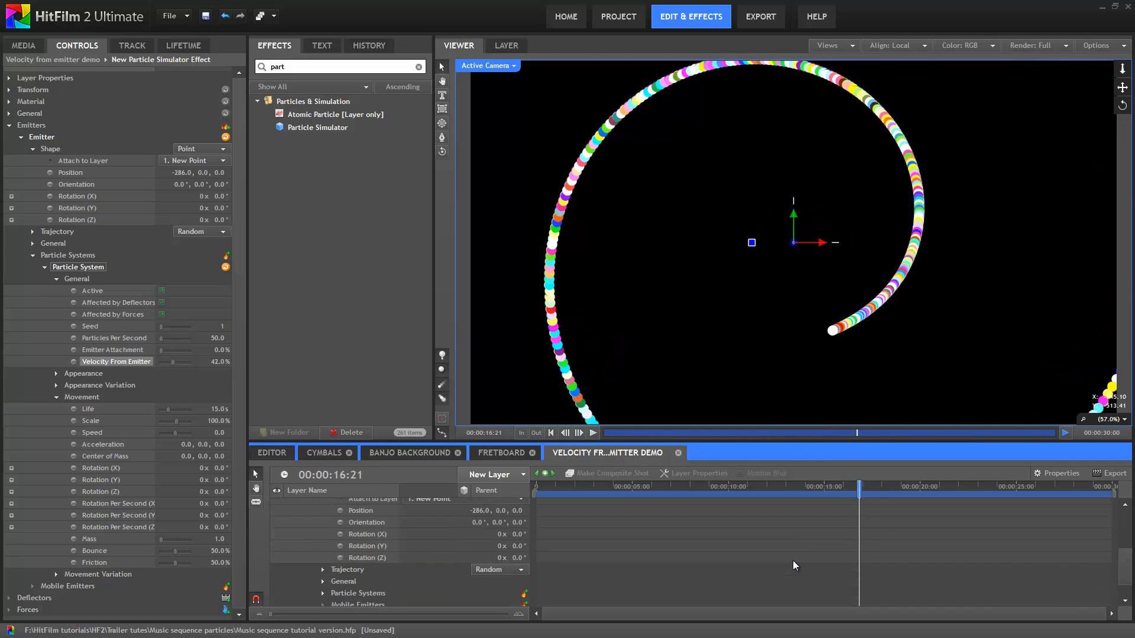
scroll(744, 538, "up", 5)
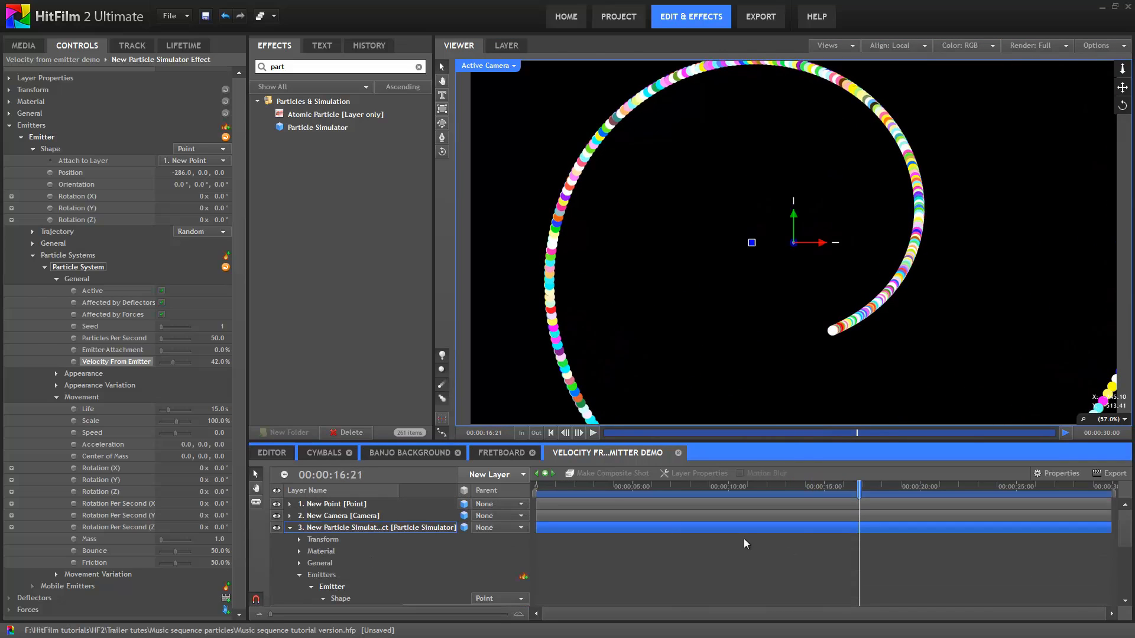
- Switch to the Fretboard shot and raise the Musical sparks' Velocity From Emitter from 0% upward
left_click(495, 452)
key("space")
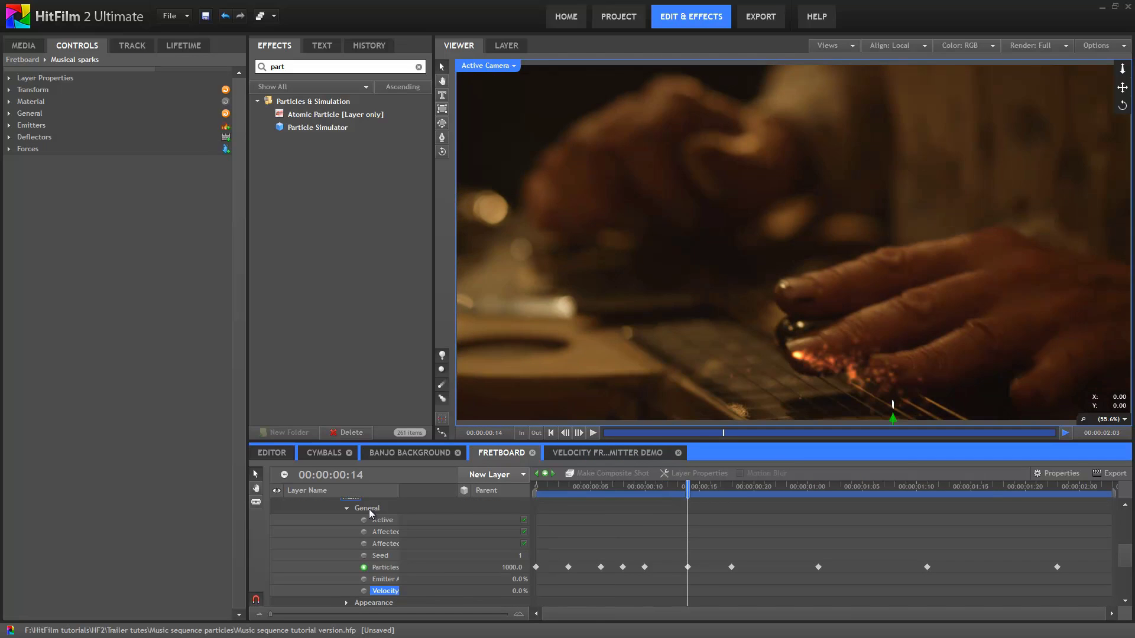
left_click(366, 509)
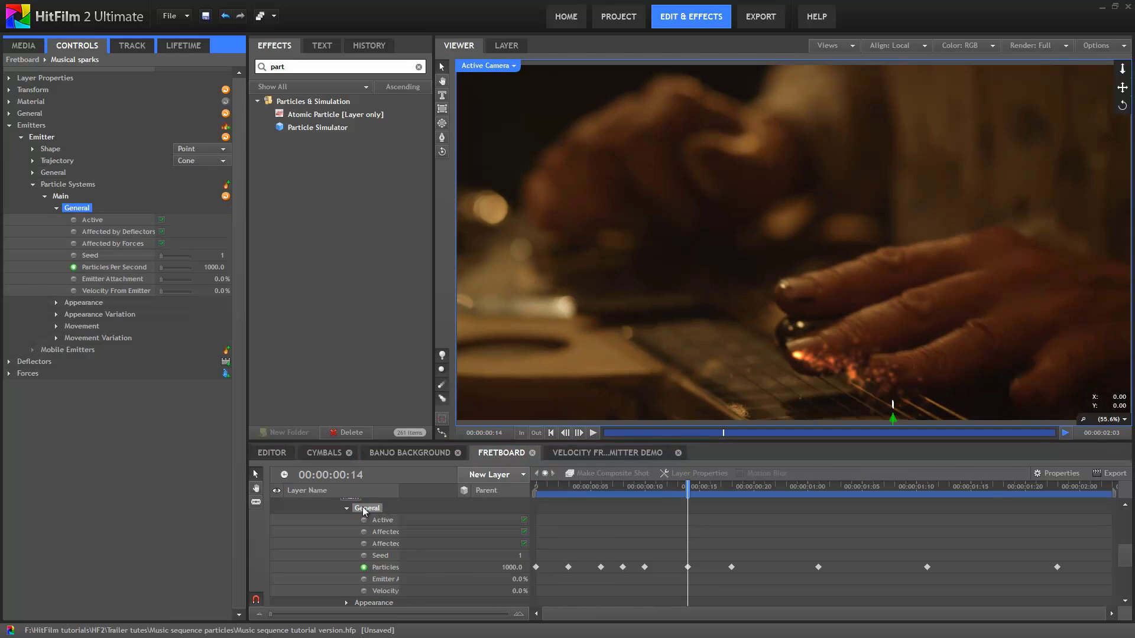
left_click_drag(215, 291, 229, 294)
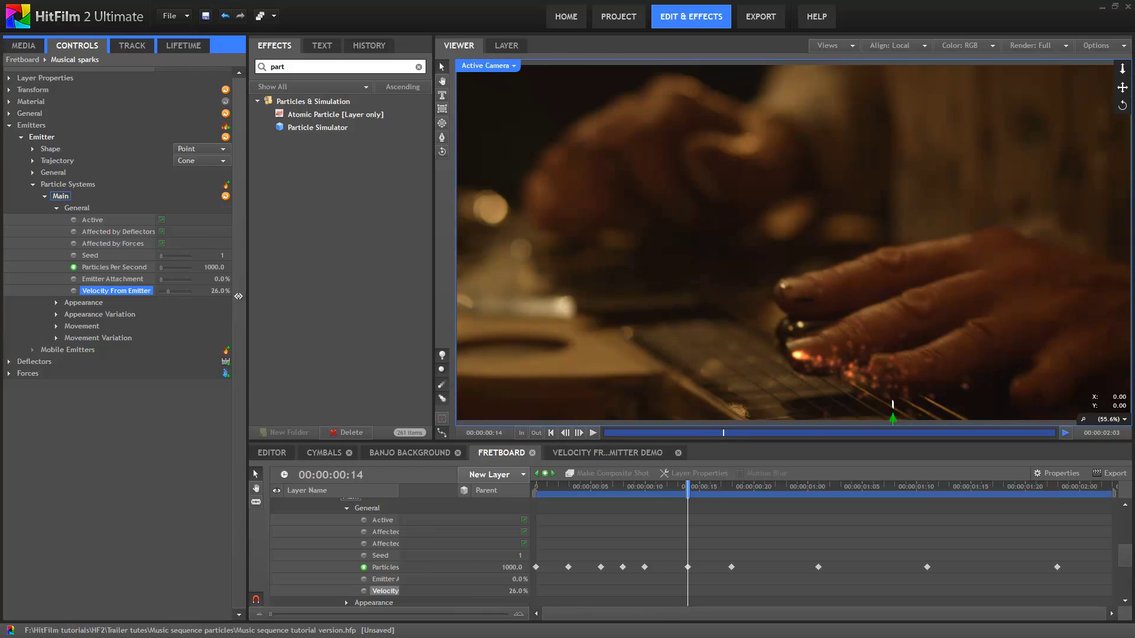
left_click_drag(230, 294, 960, 563)
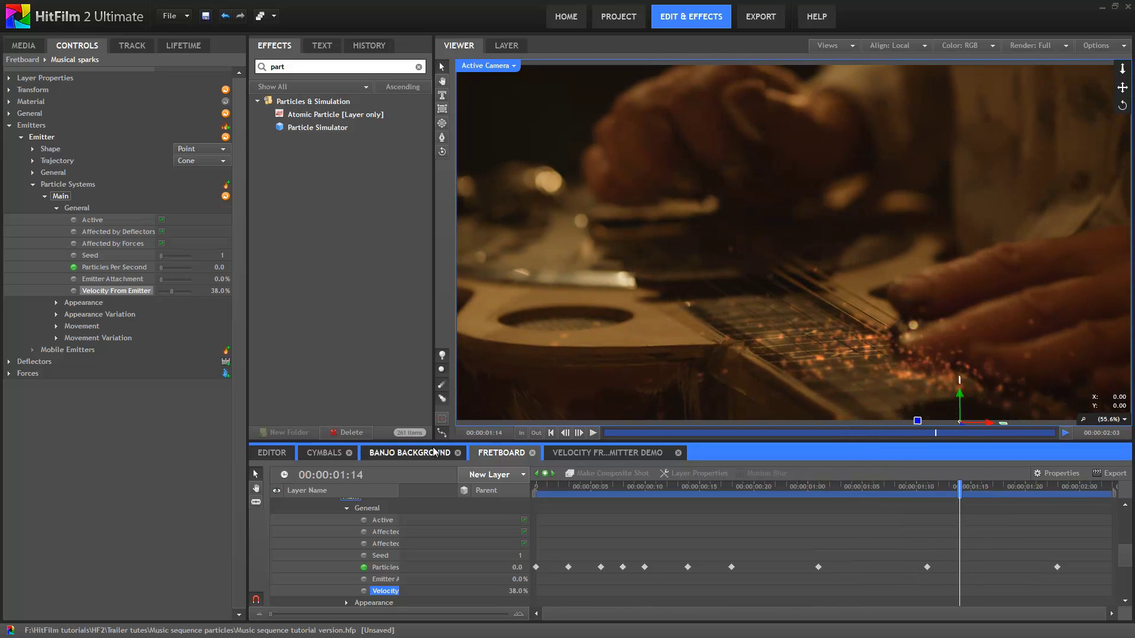
- Step forward from frame 4 to preview the sparks spreading along the strings
left_click(577, 486)
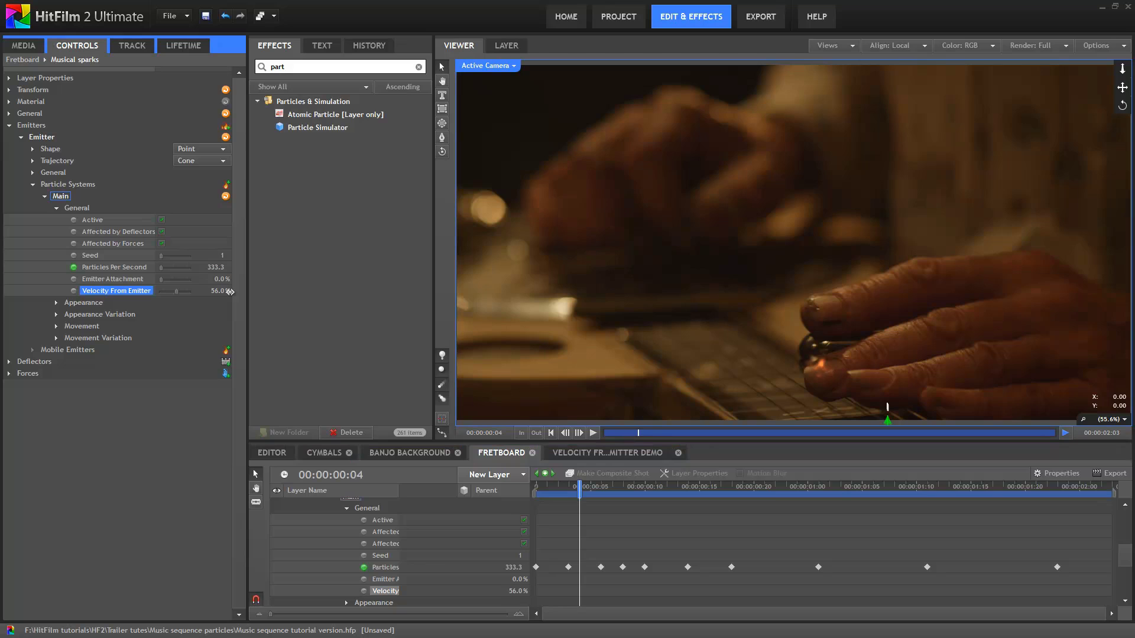
left_click(564, 494)
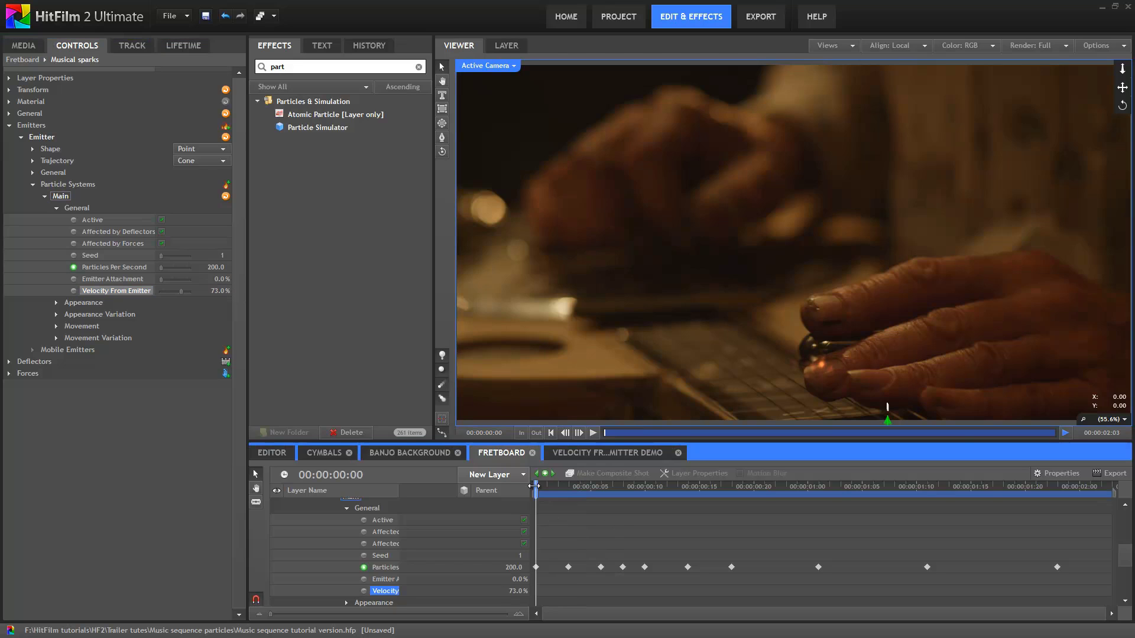
key("Right")
left_click_drag(581, 486, 927, 565)
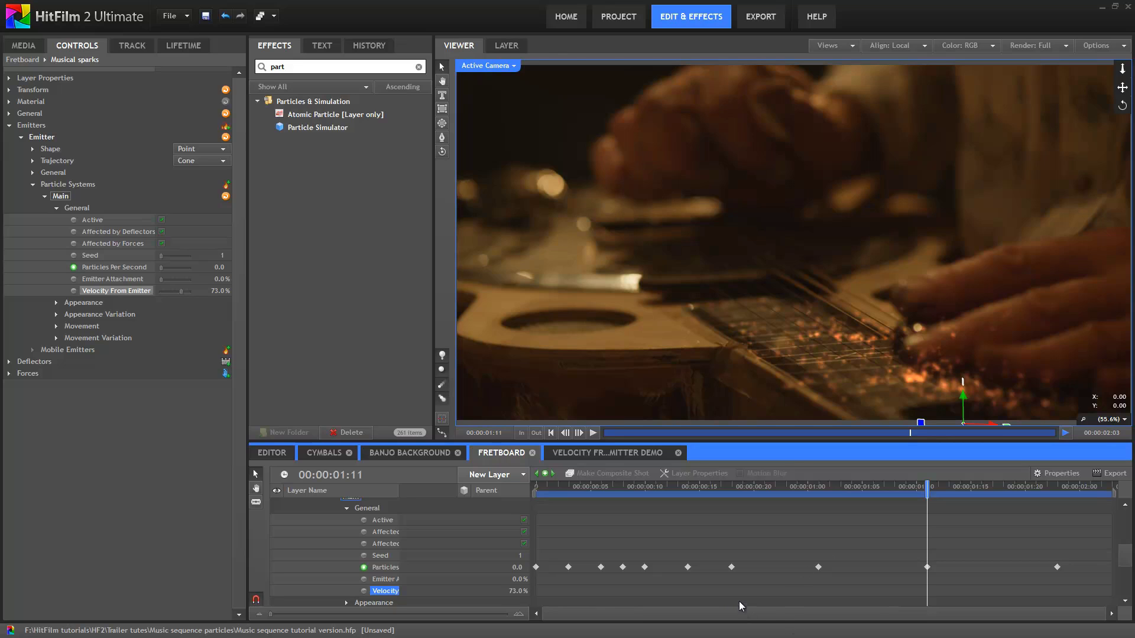
- Duplicate the A007_C004_08232V.mov footage layer and move the copy above Musical sparks as layer 4
left_click_drag(545, 490, 699, 491)
scroll(354, 555, "up", 5)
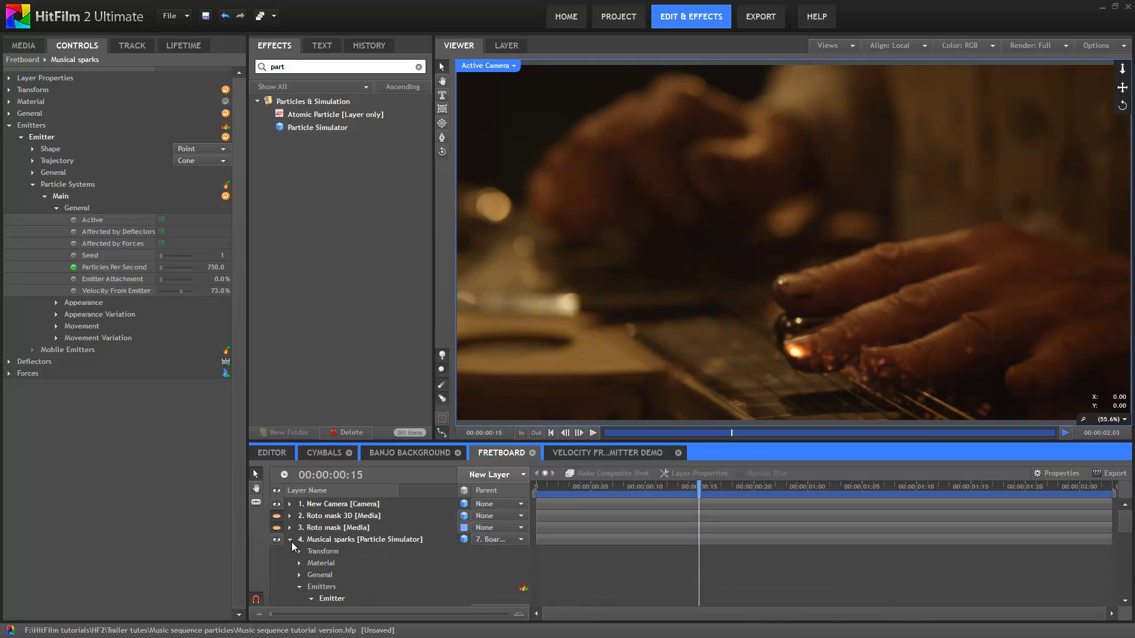
left_click(289, 539)
left_click(340, 598)
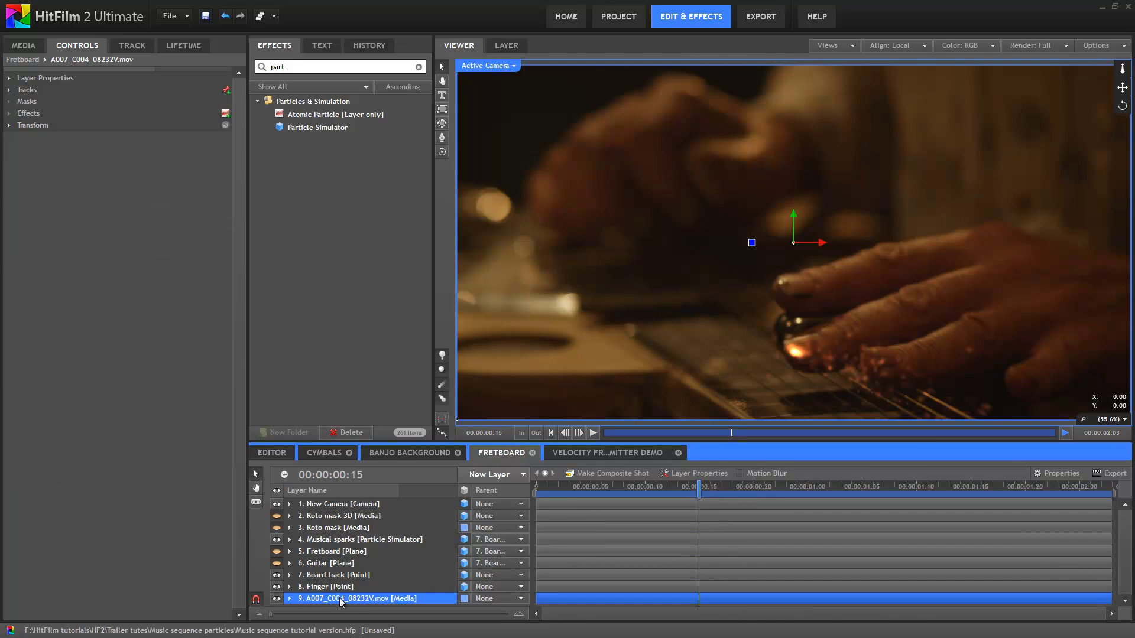
key("ctrl+d")
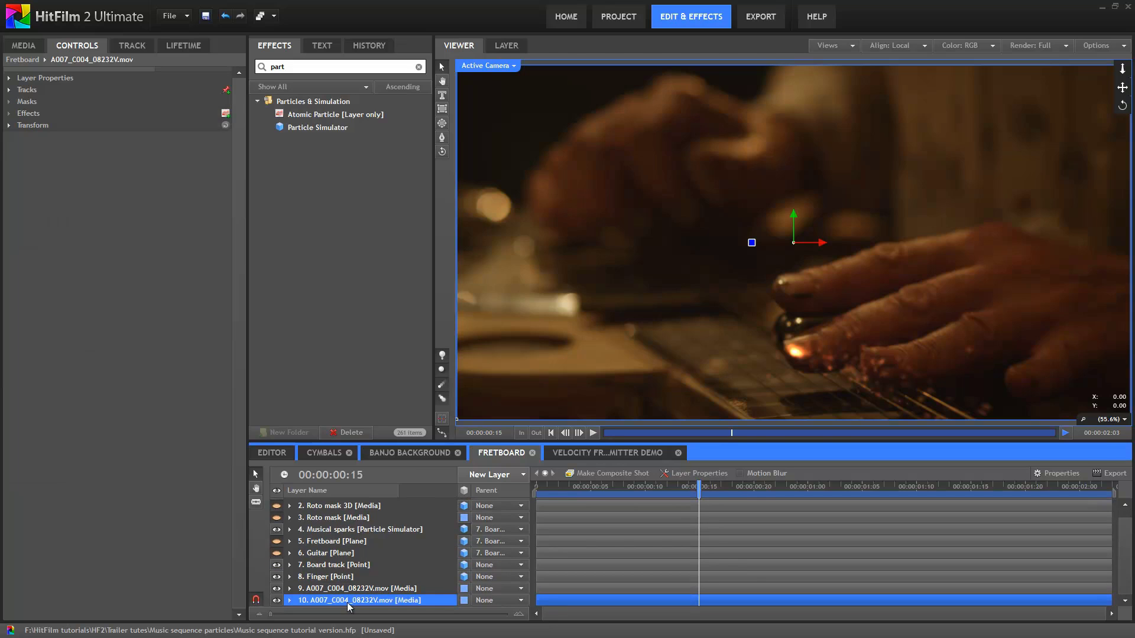
left_click_drag(349, 606, 346, 526)
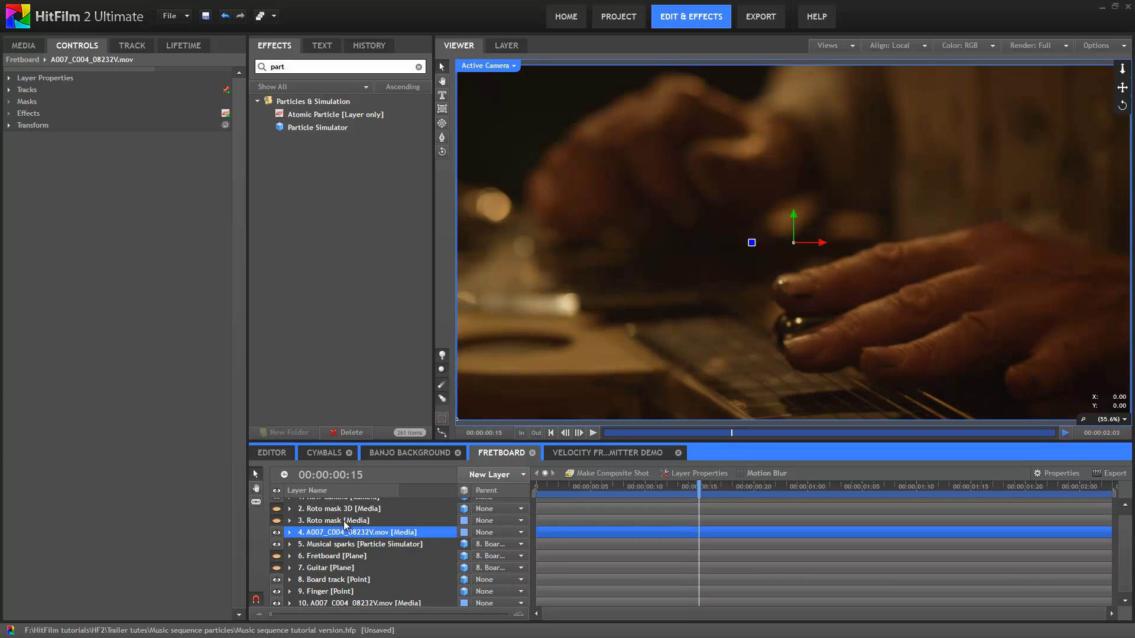
left_click(793, 368)
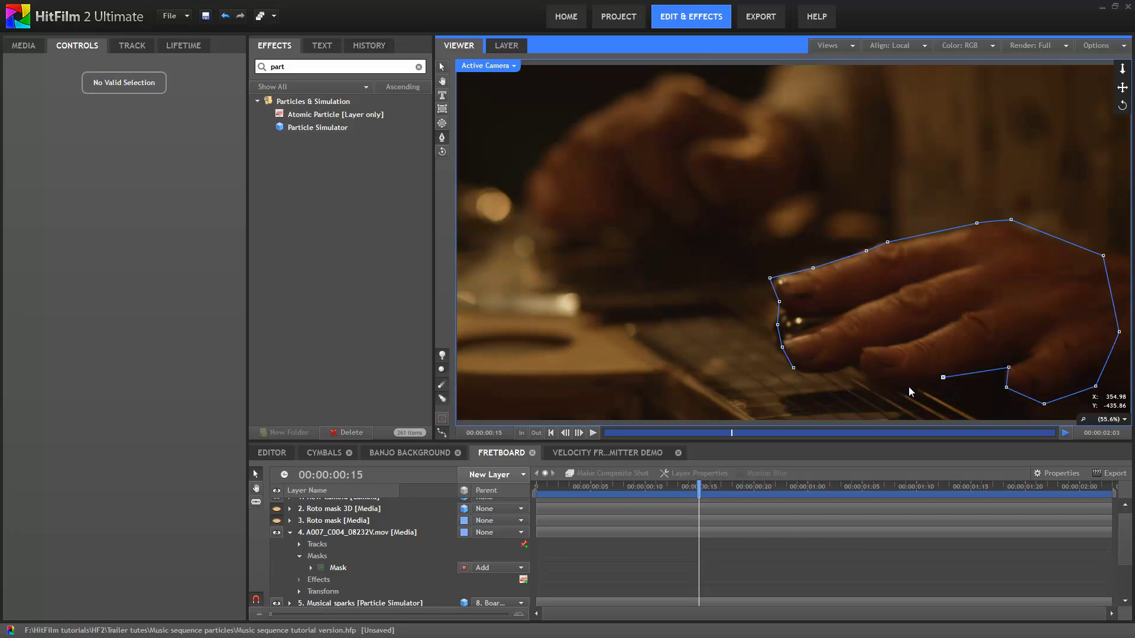
- Draw a freehand mask outline around the fretting hand and scrub the shot to check it
left_click(859, 364)
left_click(816, 374)
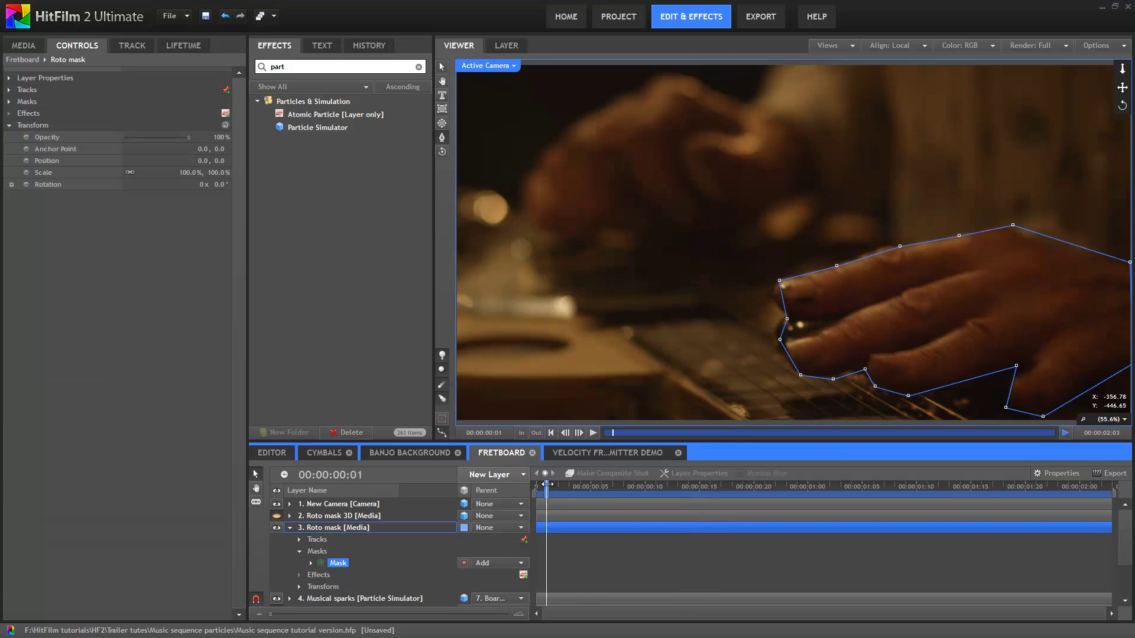
left_click_drag(545, 483, 709, 502)
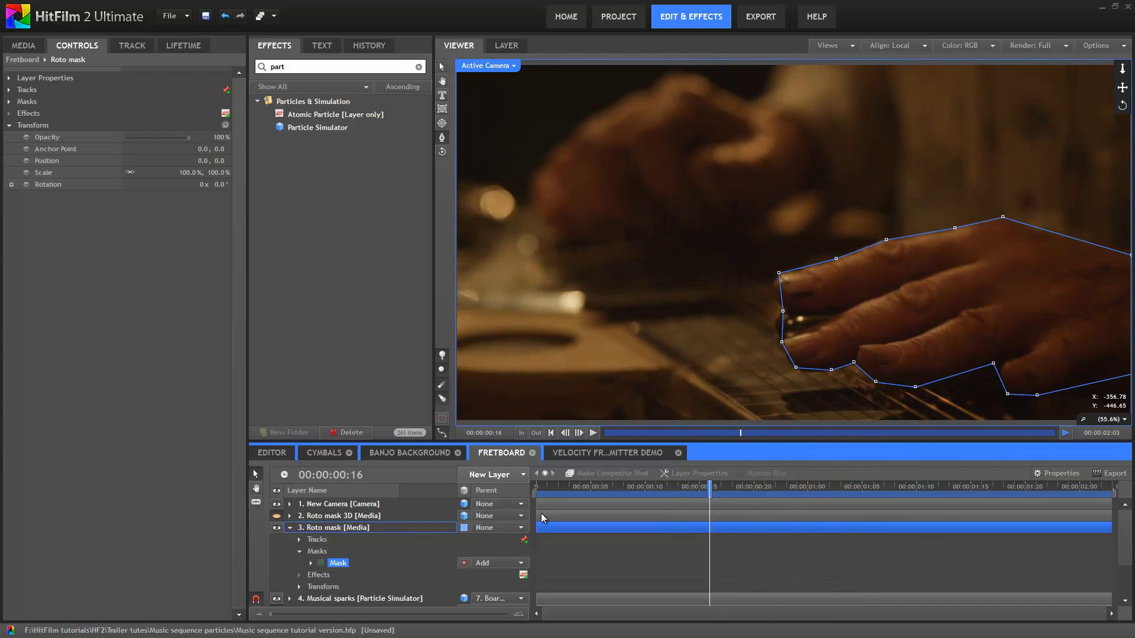
- Make the Roto mask layer 3D and push its Position Z back to 242
left_click(460, 527)
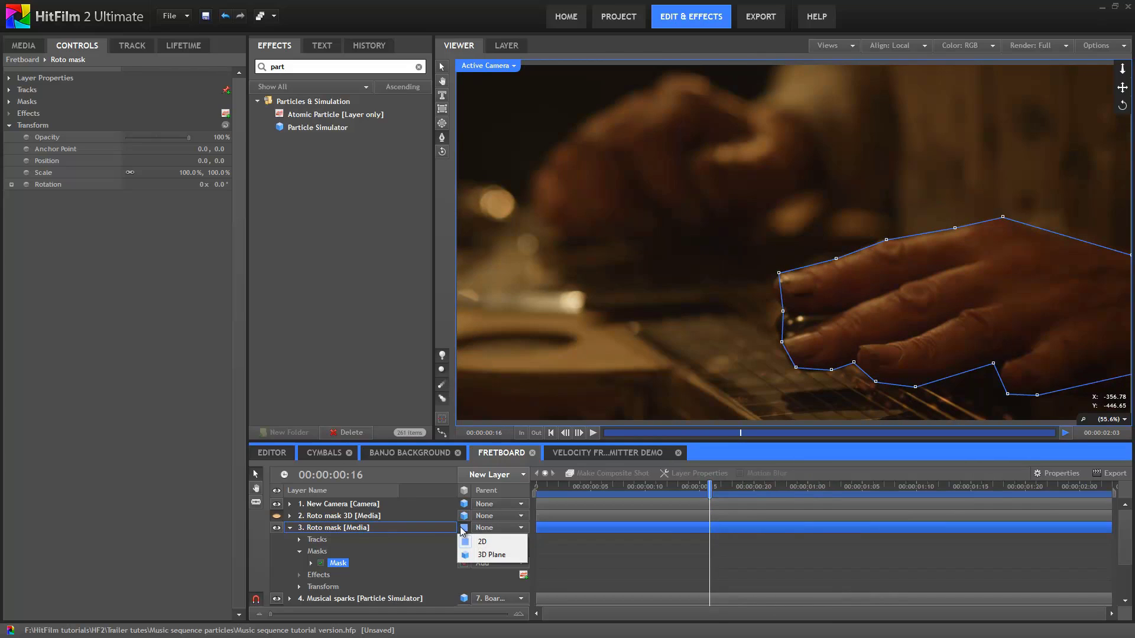
left_click(497, 554)
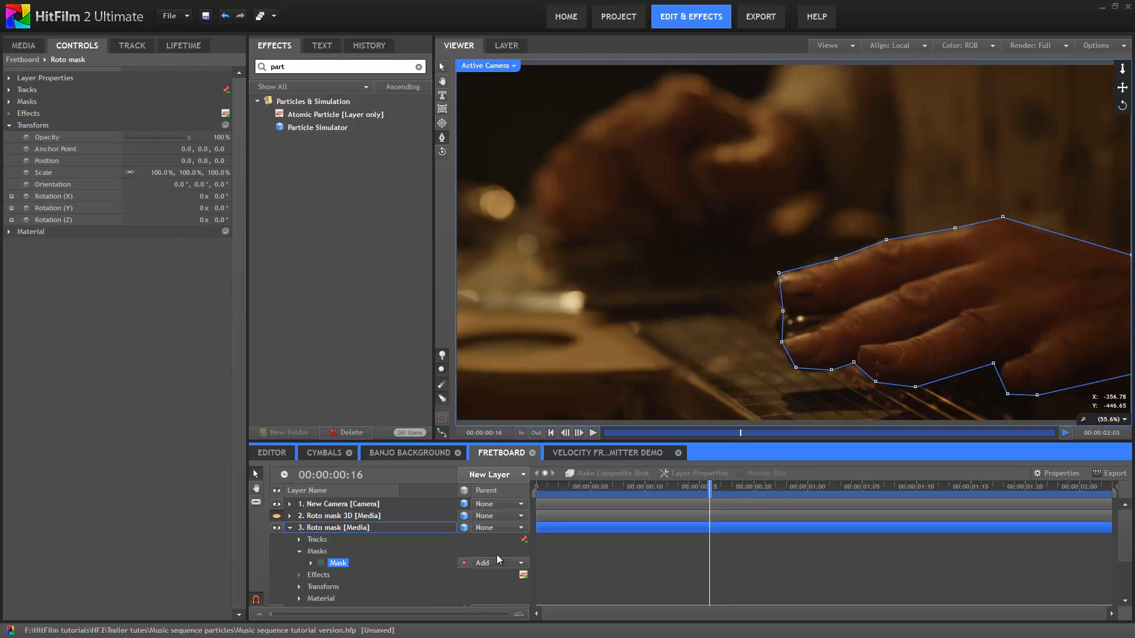
left_click(223, 163)
mouse_move(234, 162)
left_mouse_down()
mouse_move(259, 168)
mouse_move(223, 170)
left_mouse_up()
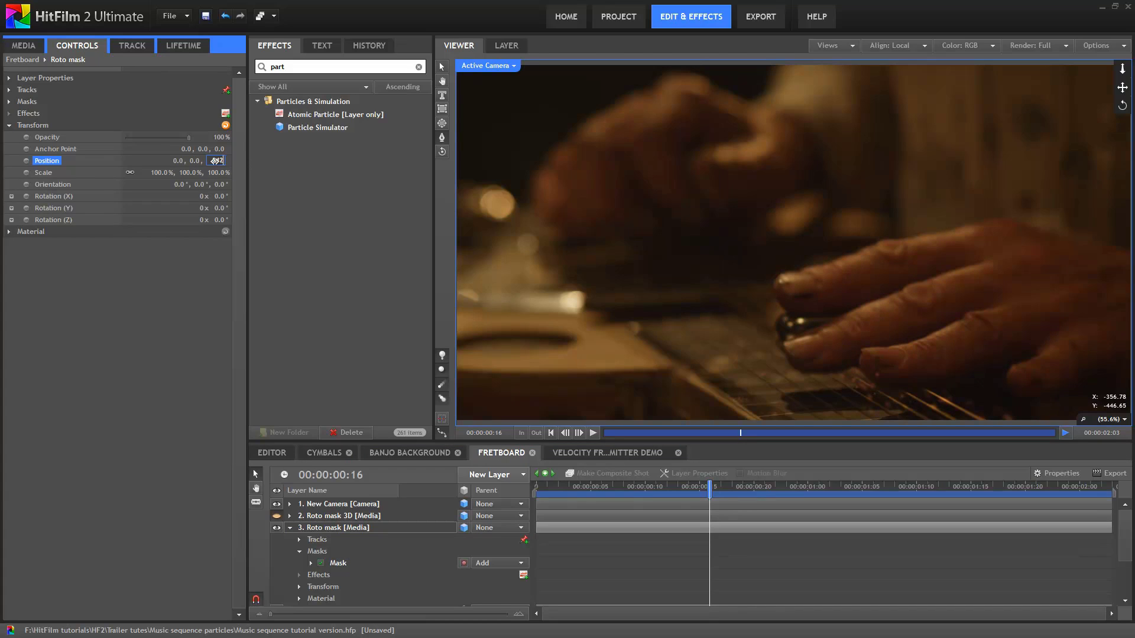
left_click_drag(216, 160, 215, 161)
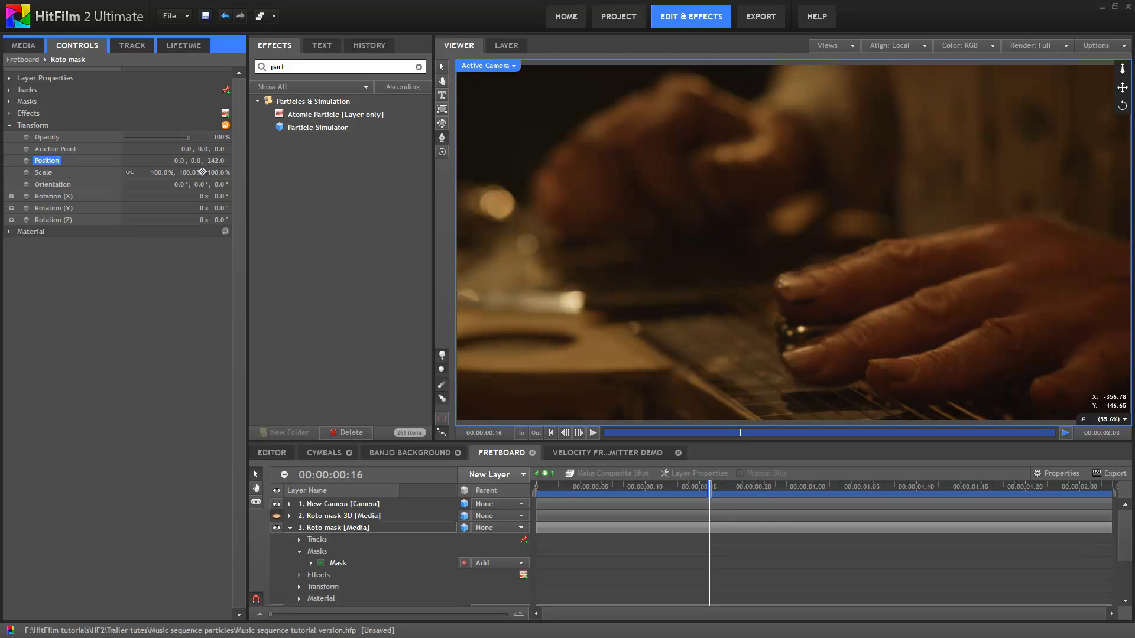
- Set the Roto mask layer's Scale to 88% and scrub the shot to check the masked hand
left_click(591, 485)
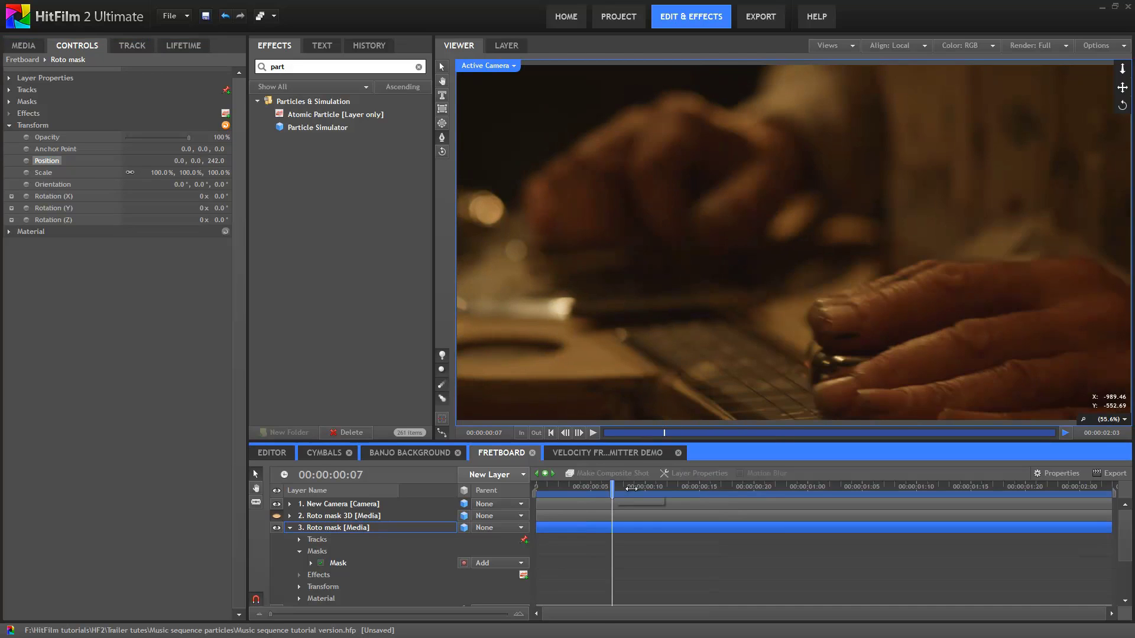
left_click_drag(631, 488, 698, 490)
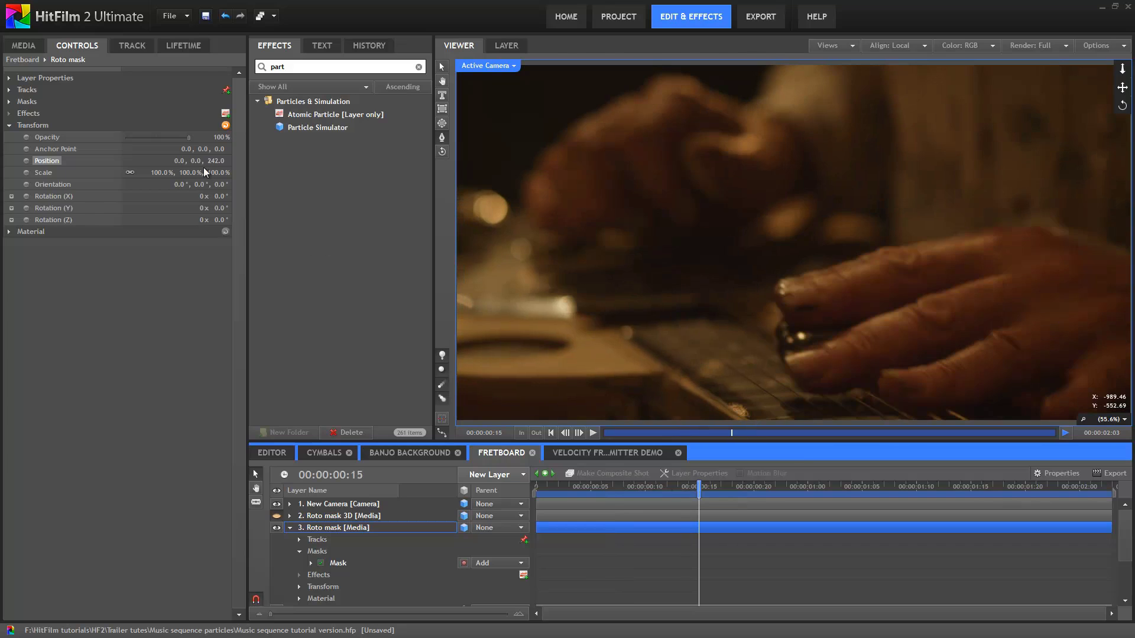
left_click(193, 175)
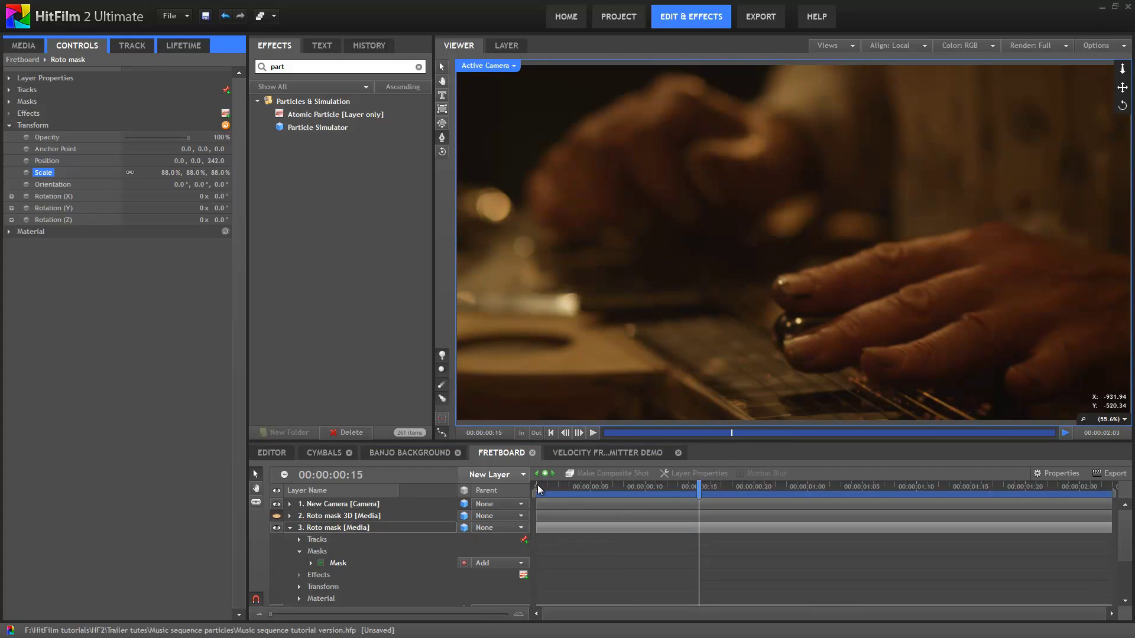
left_click_drag(538, 485, 829, 486)
- Orbit the Perspective view, then scrub the fretboard sparks there and in the Active Camera view
left_click_drag(851, 228, 927, 222)
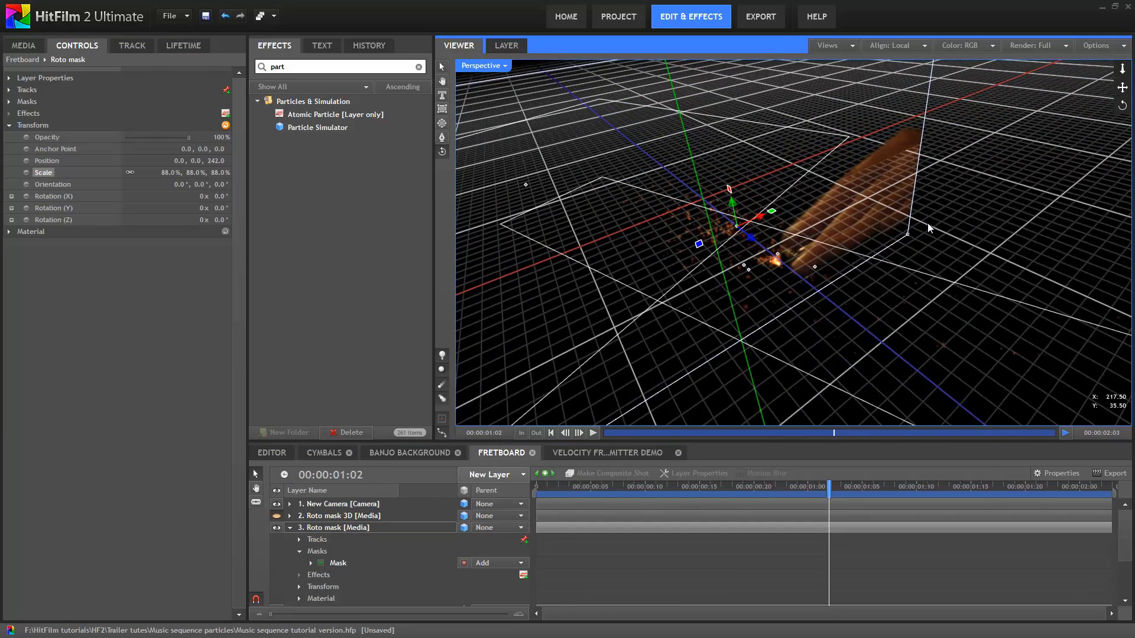
left_click(534, 489)
left_click(533, 486)
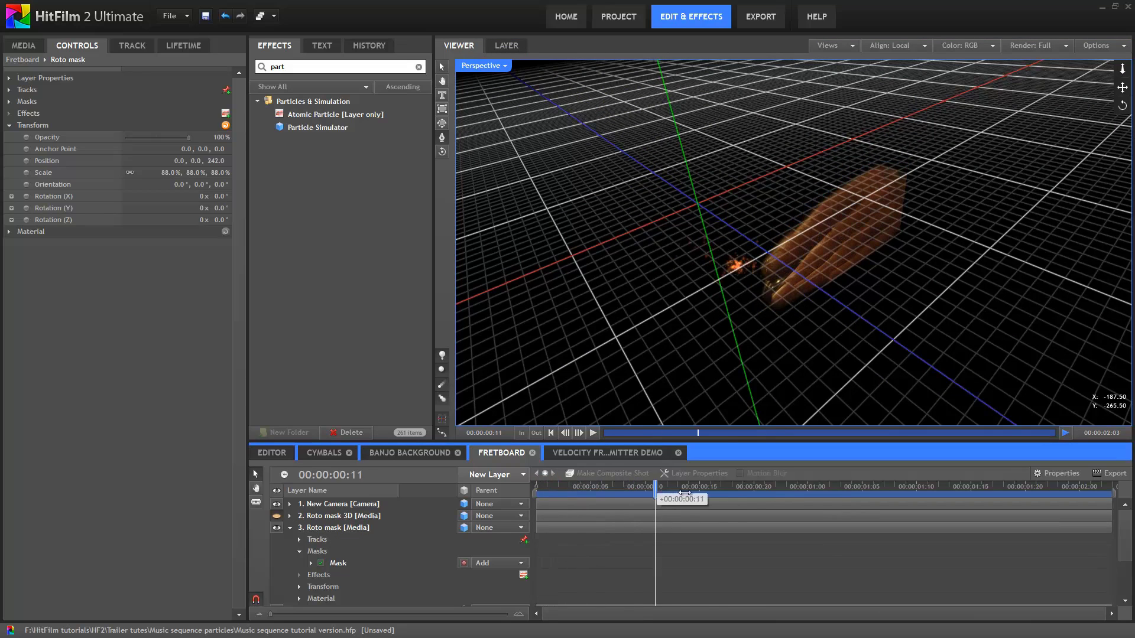
left_click_drag(684, 493, 764, 498)
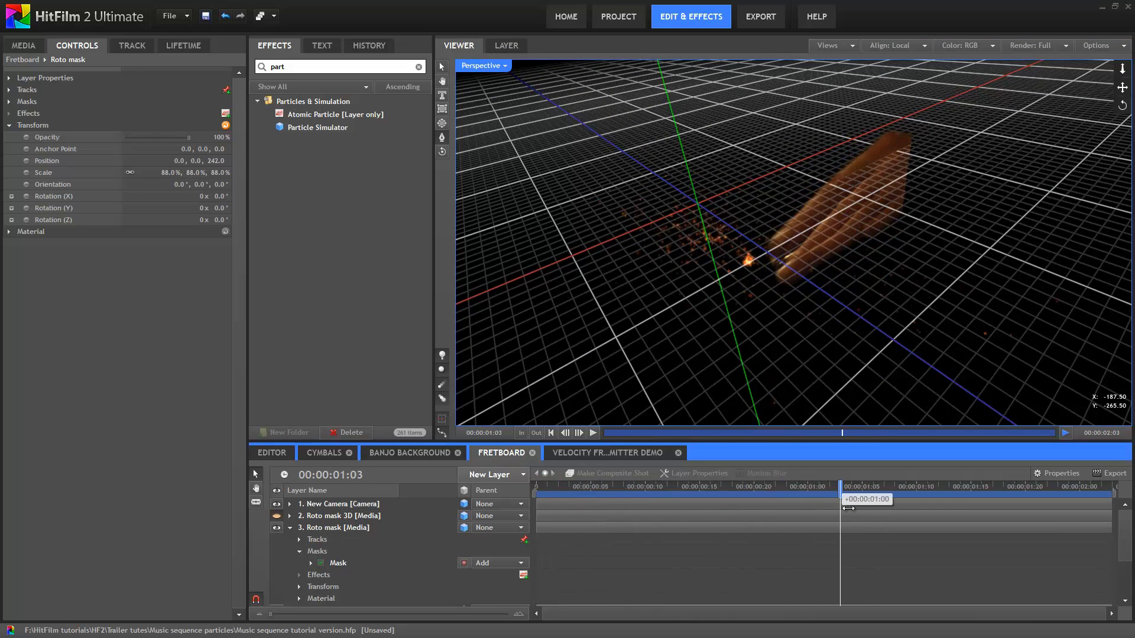
left_click_drag(848, 509, 876, 512)
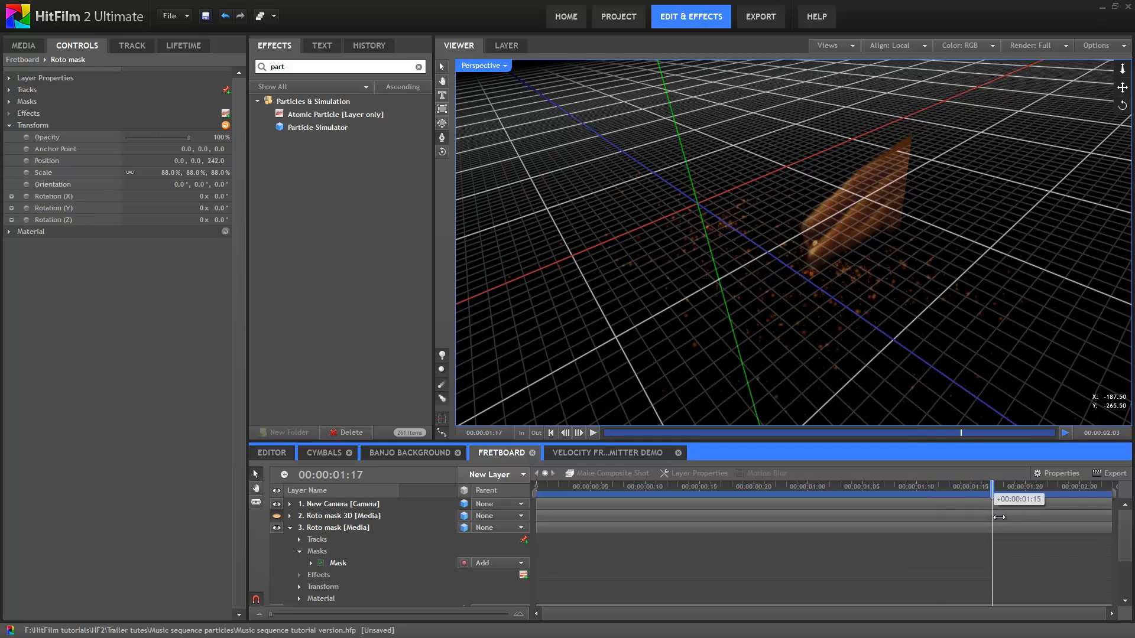
left_click(936, 523)
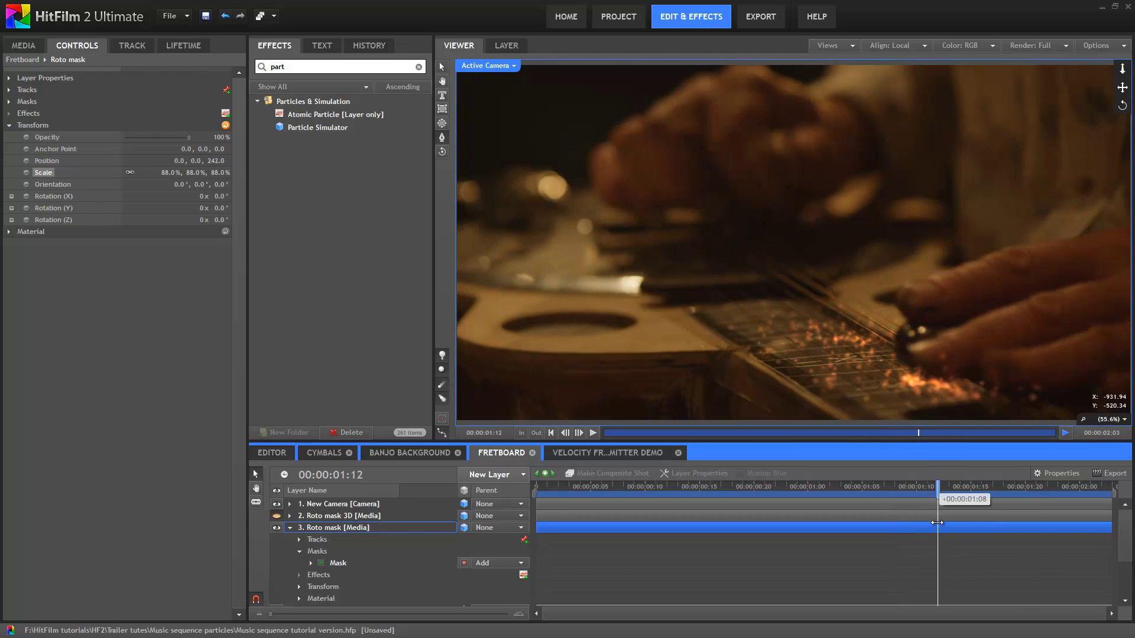
left_click_drag(949, 523, 1017, 529)
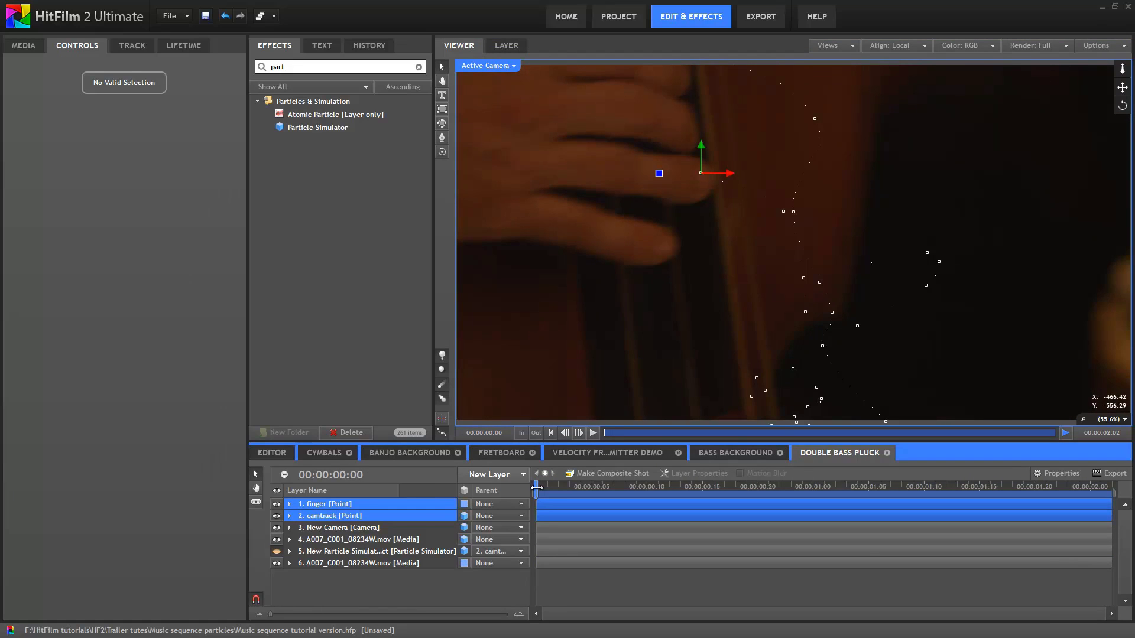
- Scrub the Double Bass Pluck shot repeatedly to review each pluck's spark burst and emission keyframes
left_click_drag(544, 488, 1111, 513)
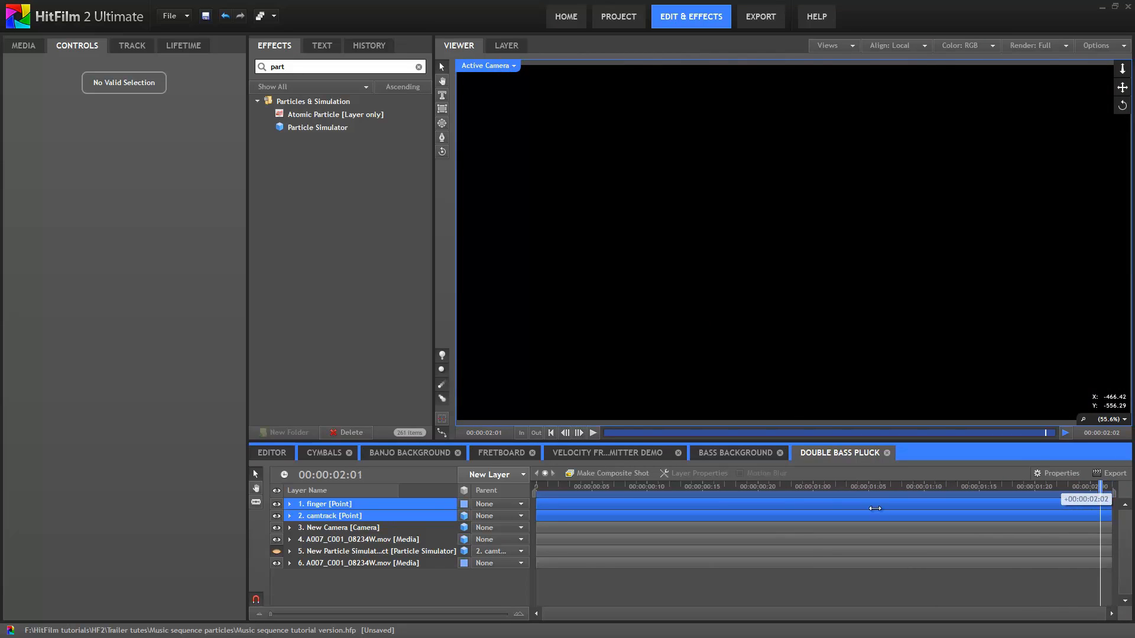
key("Home")
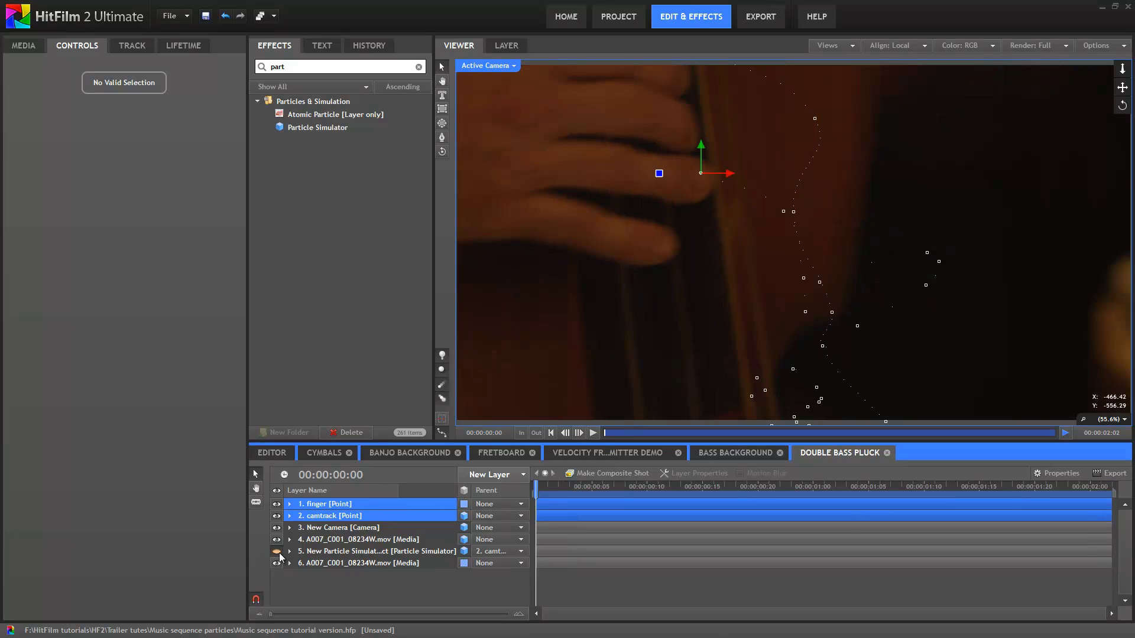
left_click_drag(607, 433, 887, 459)
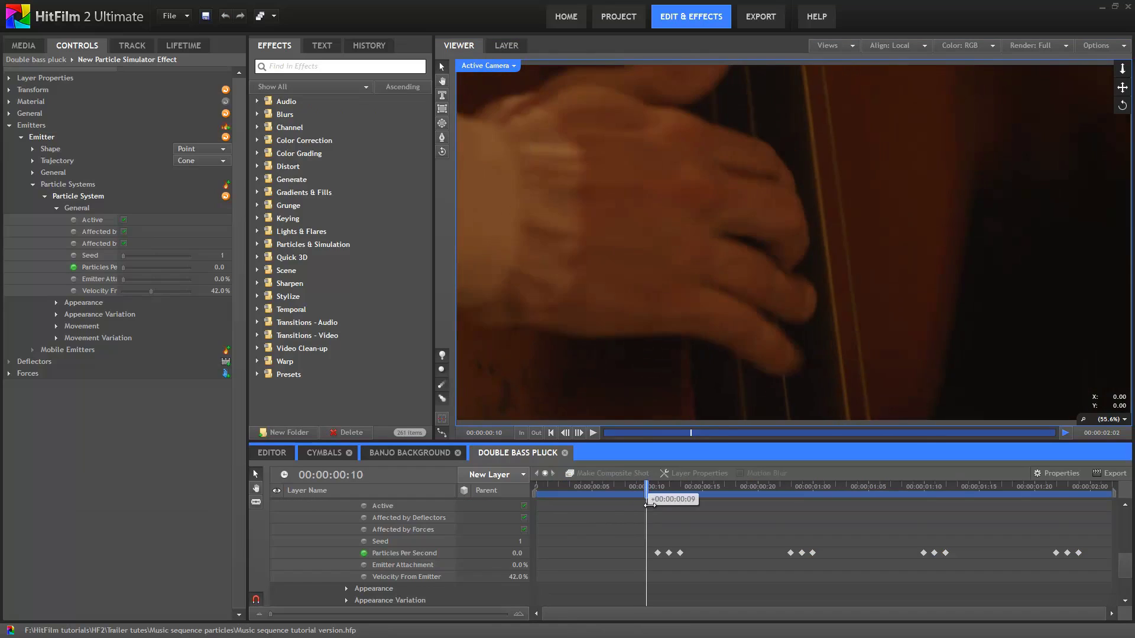
left_click_drag(654, 506, 666, 508)
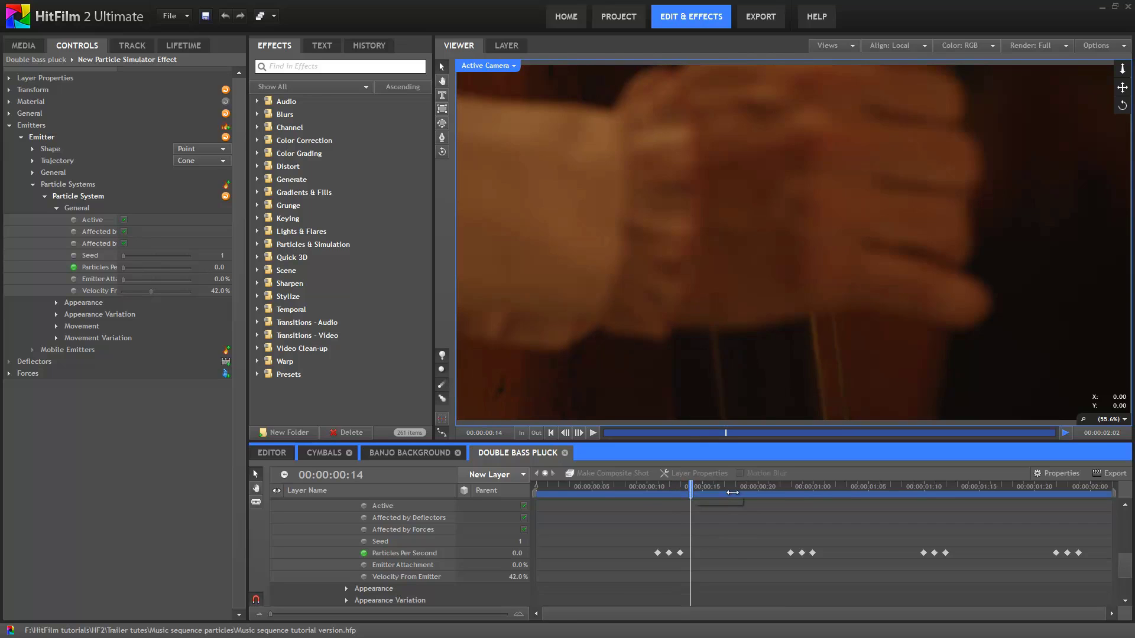
left_click_drag(732, 492, 798, 488)
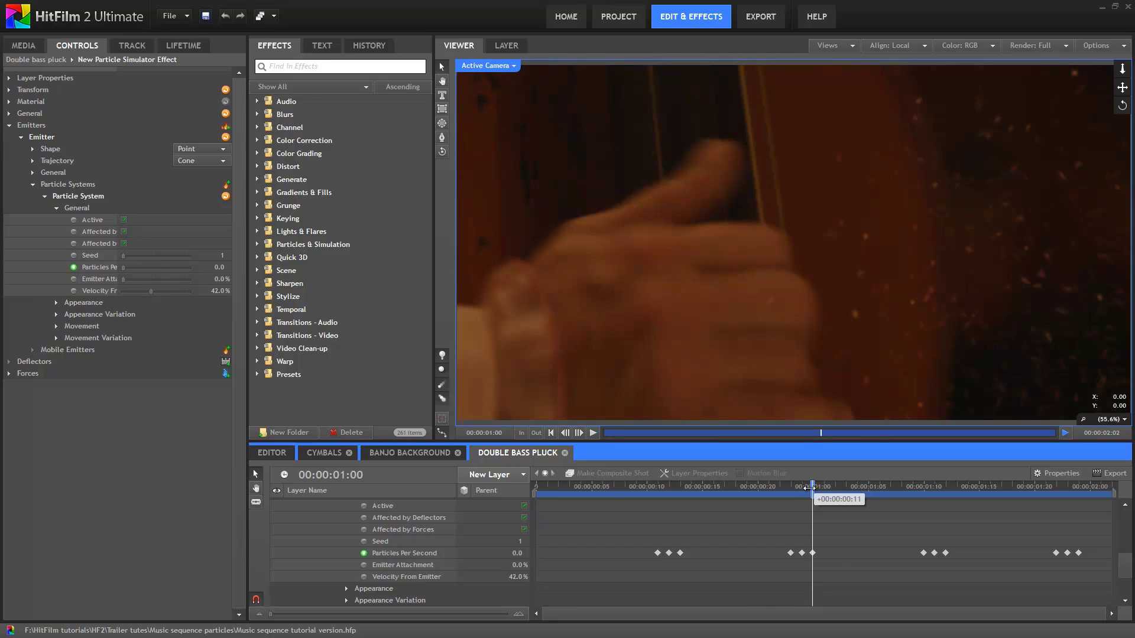
left_click_drag(830, 488, 841, 487)
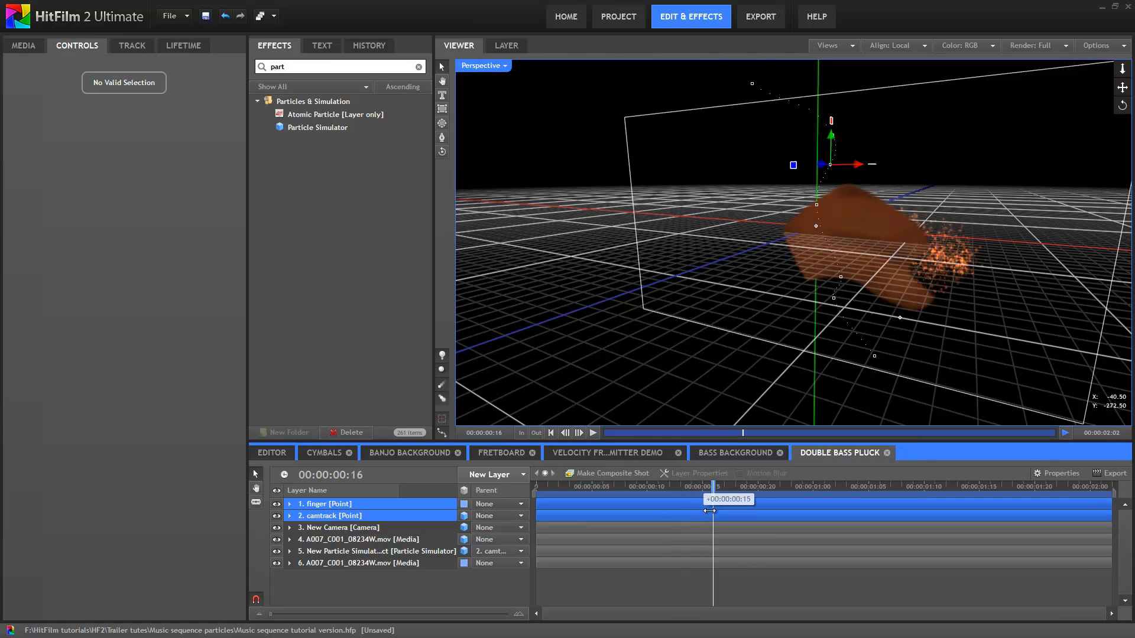
left_click_drag(710, 511, 902, 528)
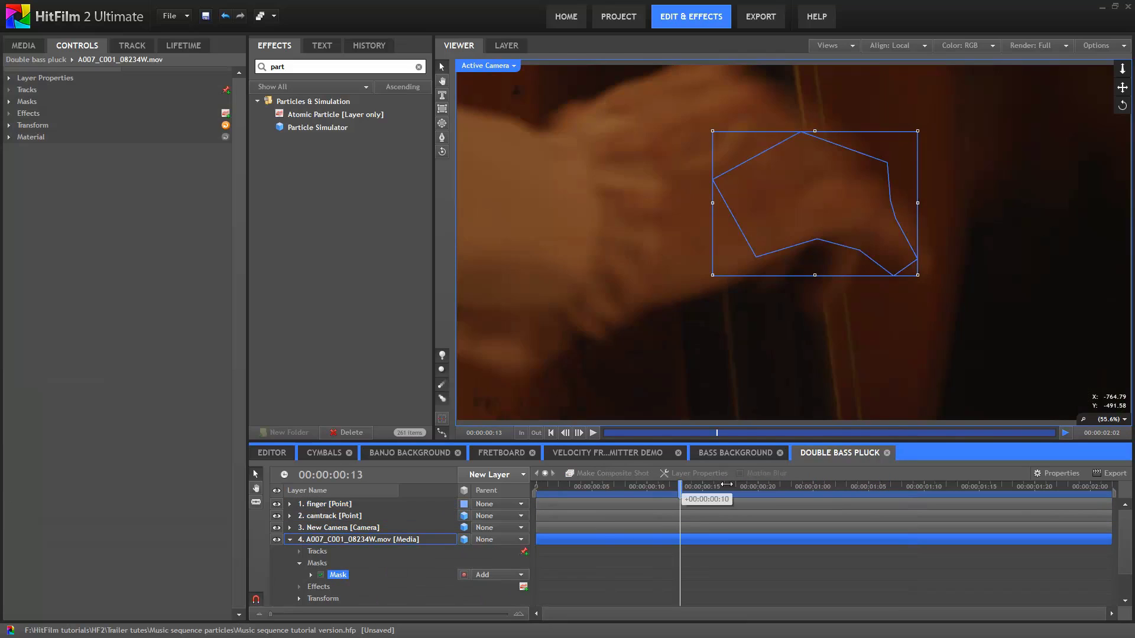
left_click_drag(685, 485, 789, 487)
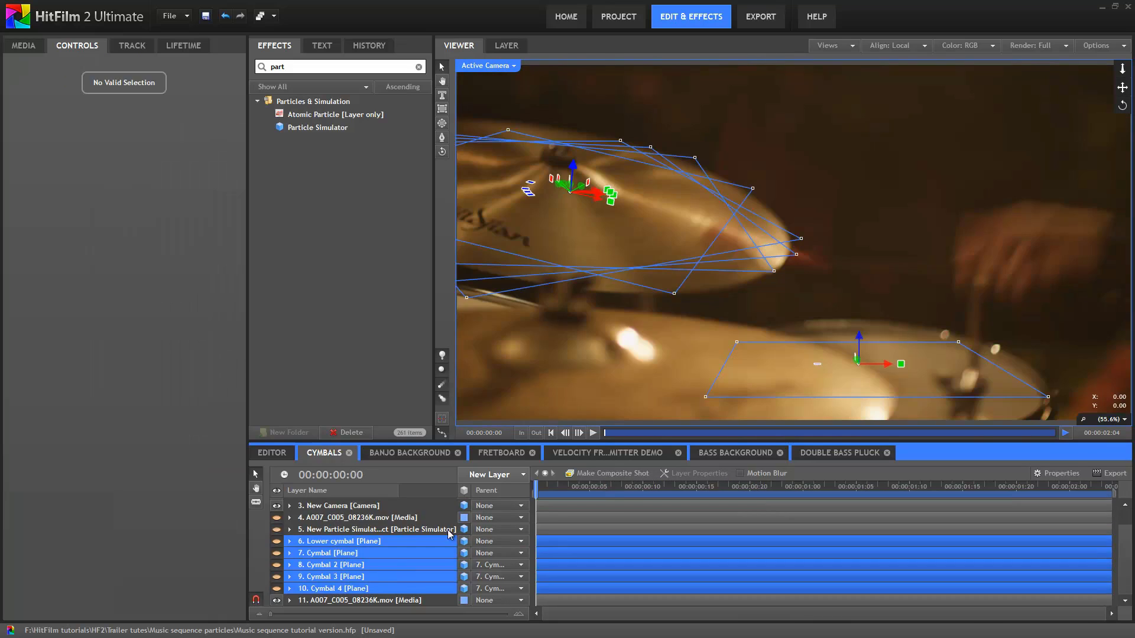
- Scrub the Cymbals shot, then expand 7. Cymbal [Plane] to view its rotation keyframes and collapse it
left_click_drag(552, 491, 654, 541)
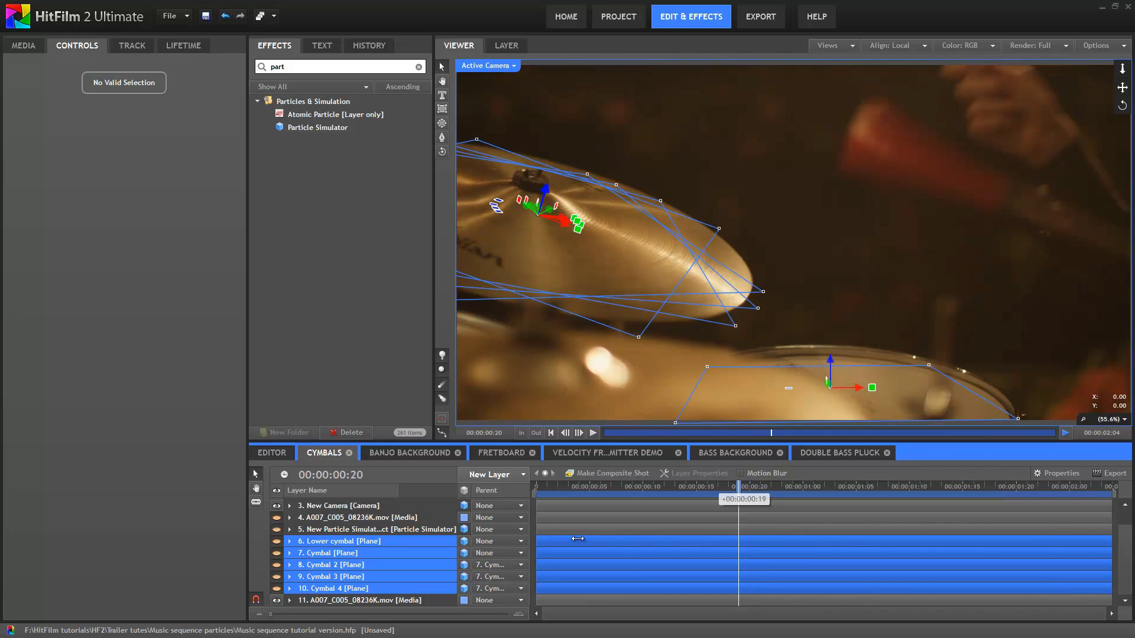
left_click_drag(577, 538, 663, 513)
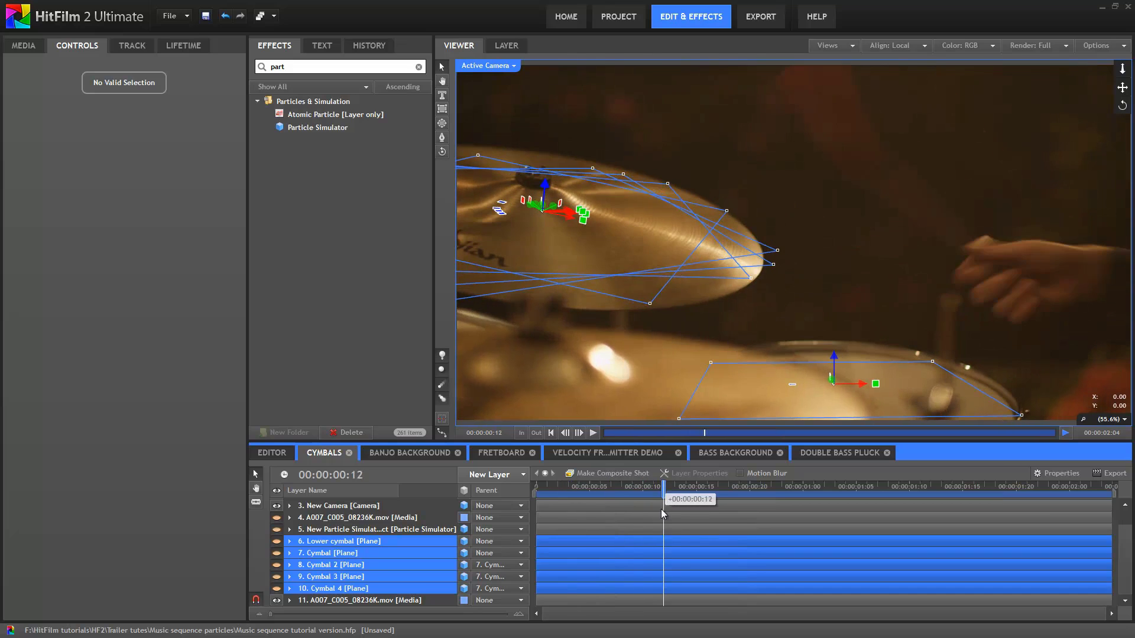
left_click(311, 555)
left_click(290, 553)
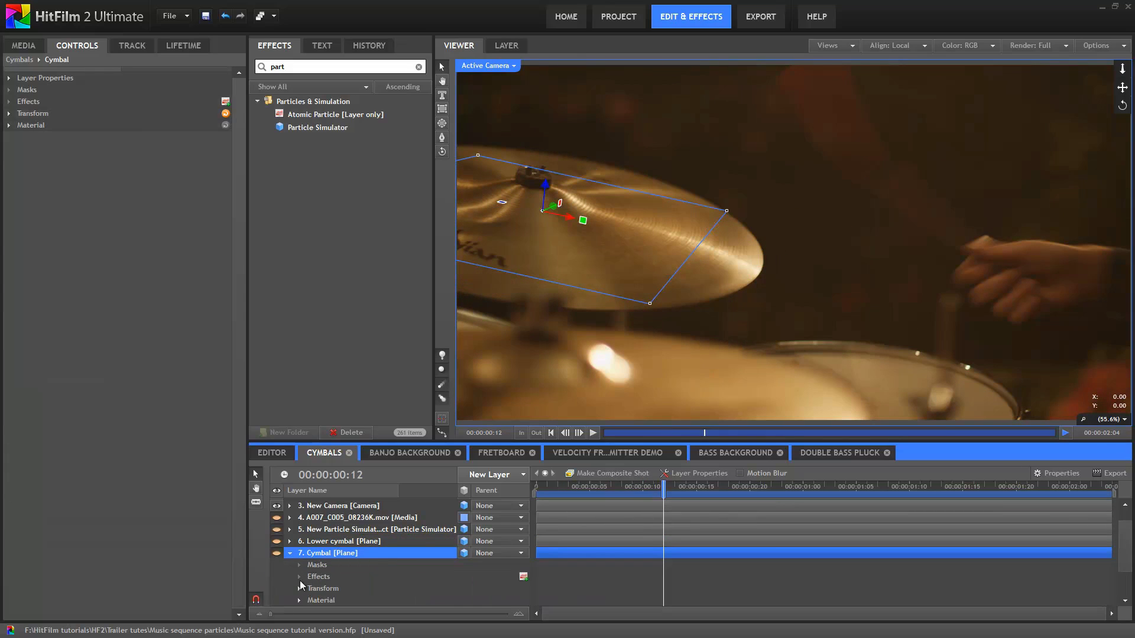
scroll(331, 577, "down", 3)
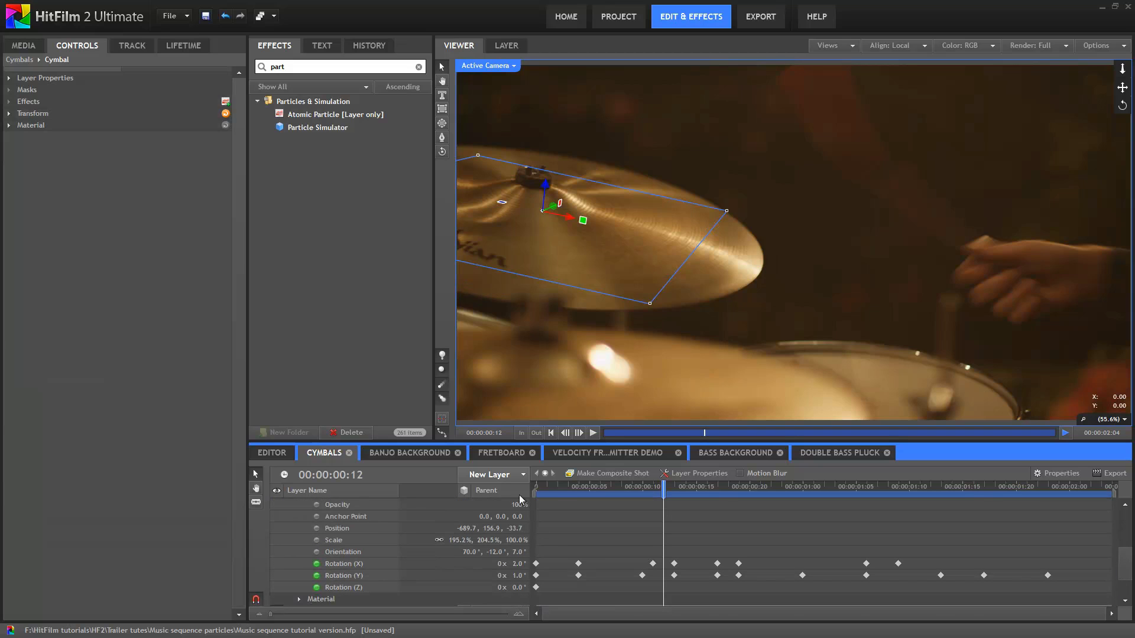
left_click_drag(543, 490, 290, 573)
scroll(289, 573, "up", 2)
left_click(289, 521)
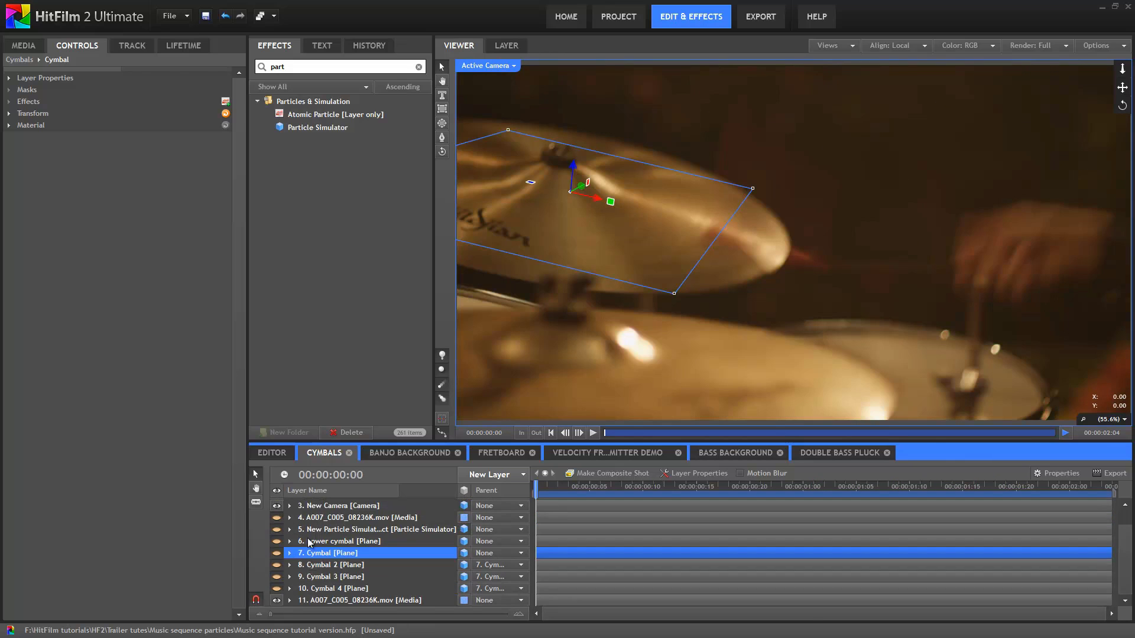
- Scrub the Cymbals shot to frame 00:00:00:20 where sparks burst off the cymbal edge
scroll(335, 529, "up", 2)
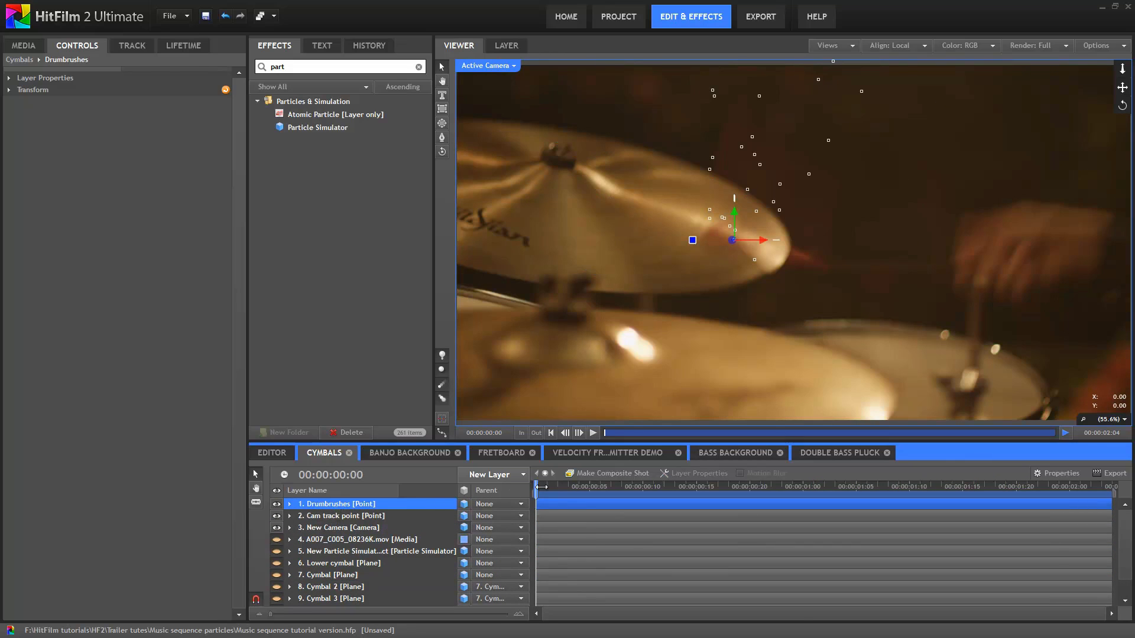
mouse_move(539, 488)
left_mouse_down()
mouse_move(1016, 483)
mouse_move(537, 504)
left_mouse_up()
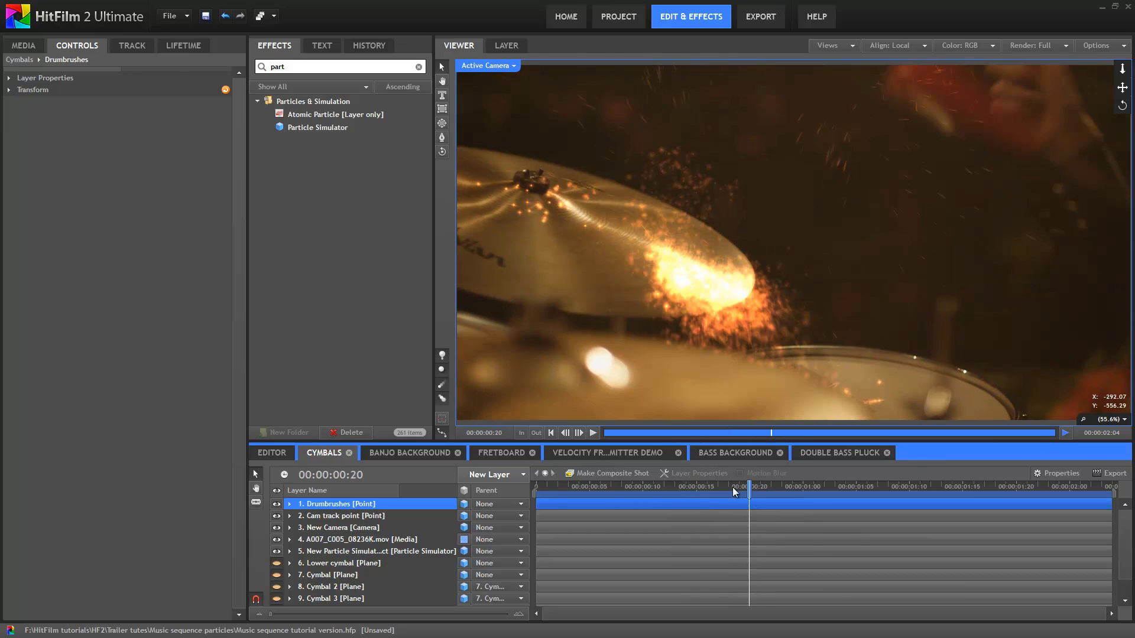
- Scrub to the sparks hitting the cymbal, then play the shot from the start and stop
left_click_drag(735, 492, 1092, 474)
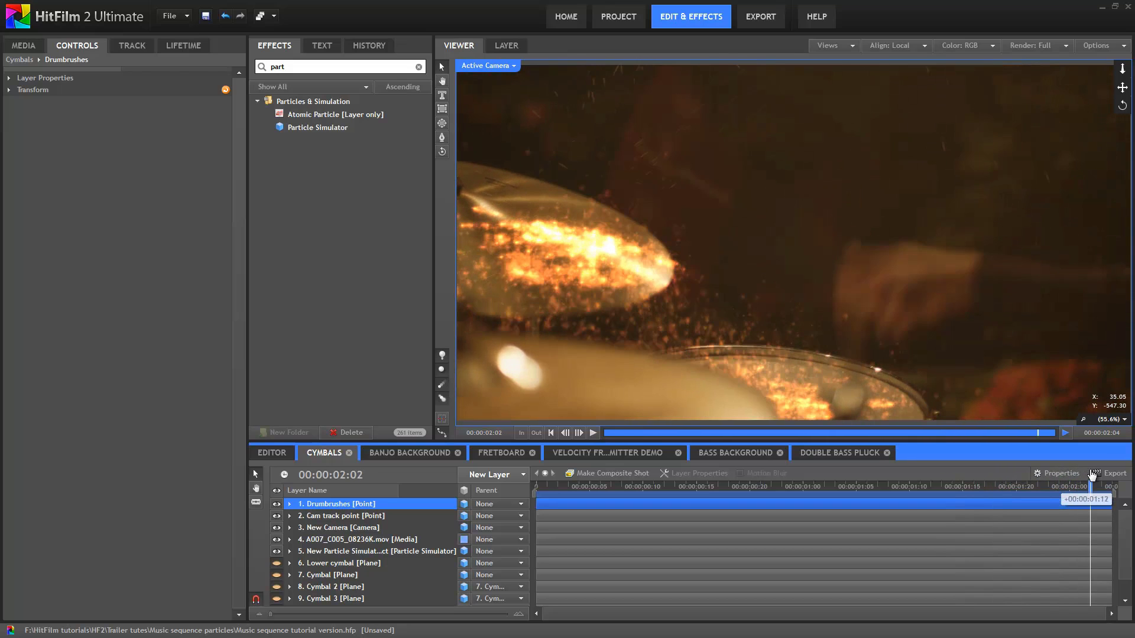
left_click(535, 485)
left_click(592, 433)
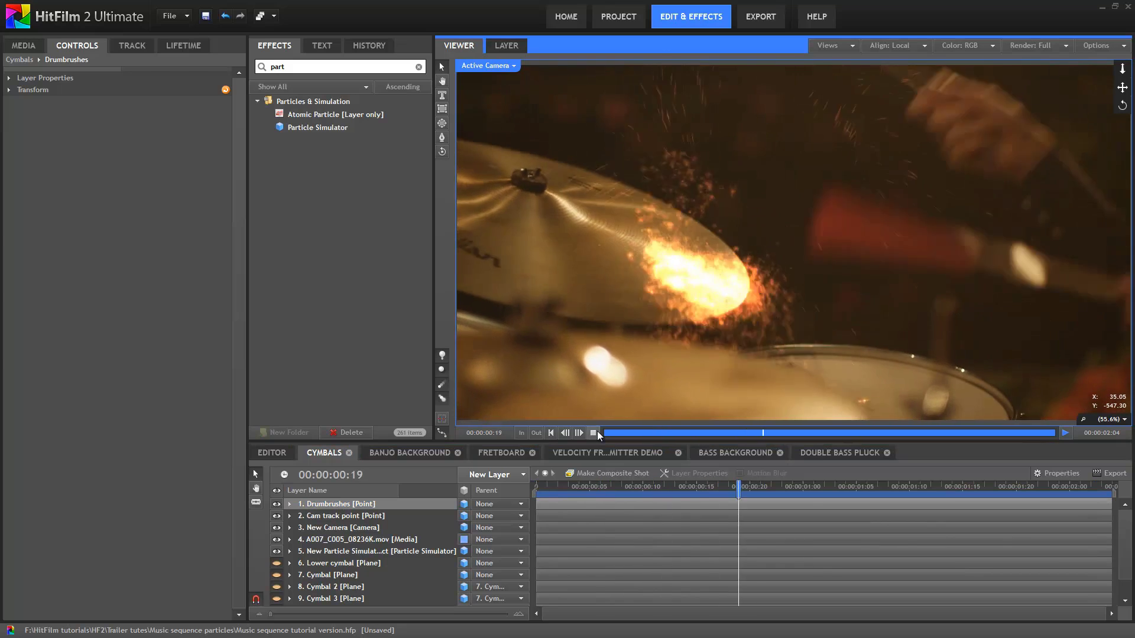
left_click(592, 433)
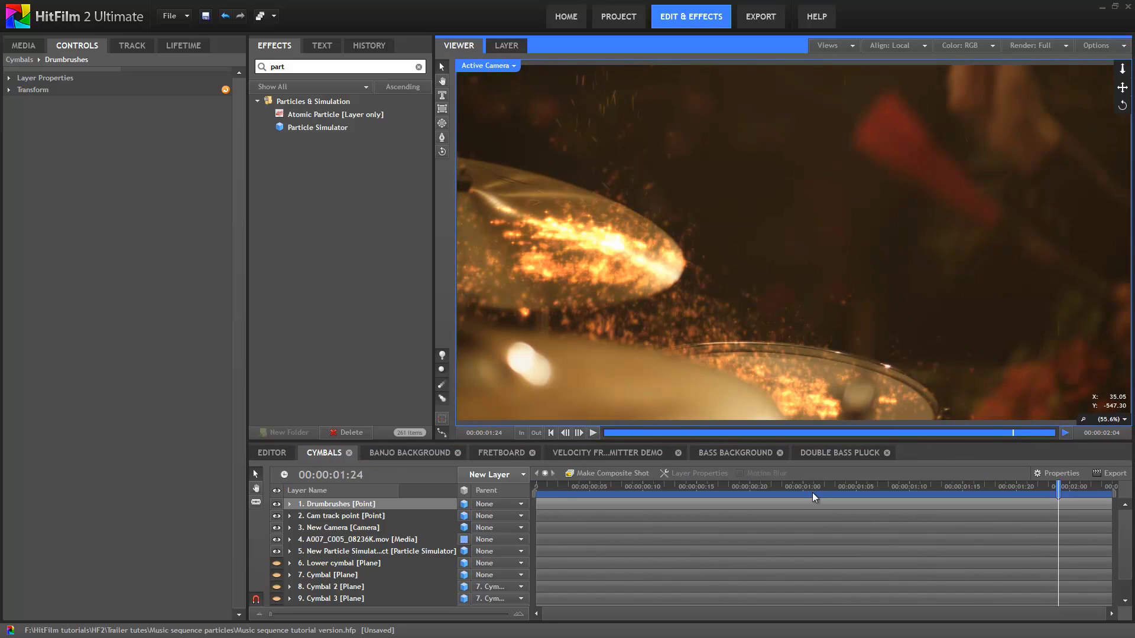